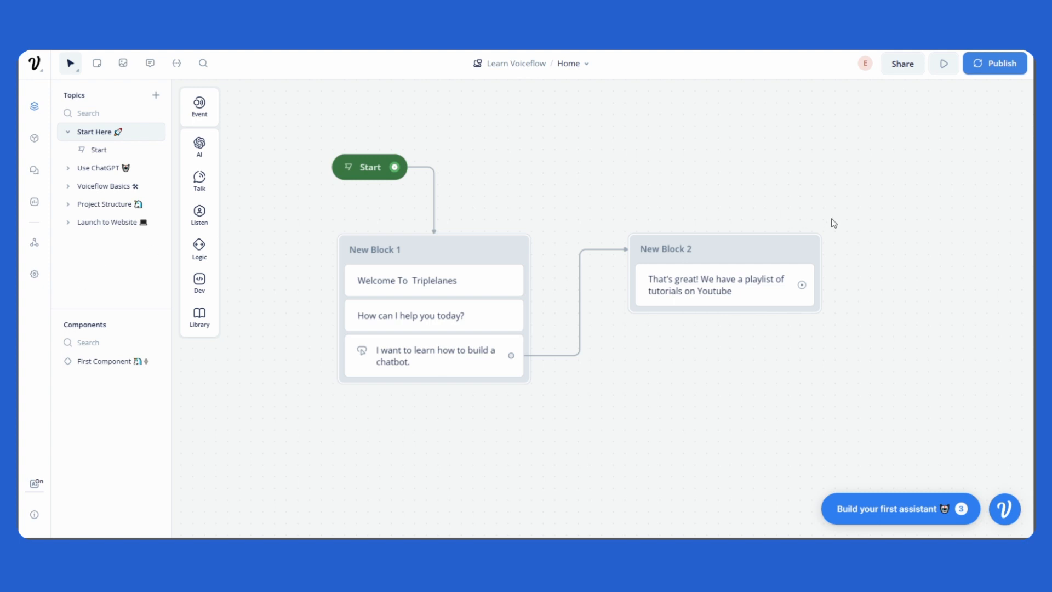
# Step: Test the flow by starting a conversation and picking the chatbot-building reply
pyautogui.click(942, 64)
pyautogui.moveTo(701, 239); pyautogui.dragTo(641, 222)
pyautogui.scroll(3, 491, 290)
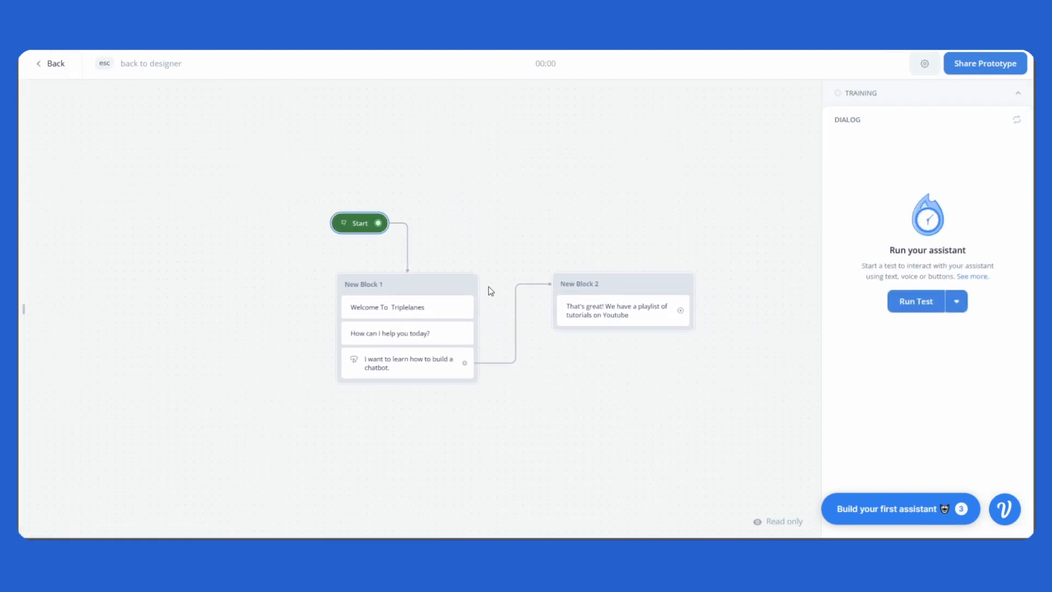
pyautogui.click(916, 302)
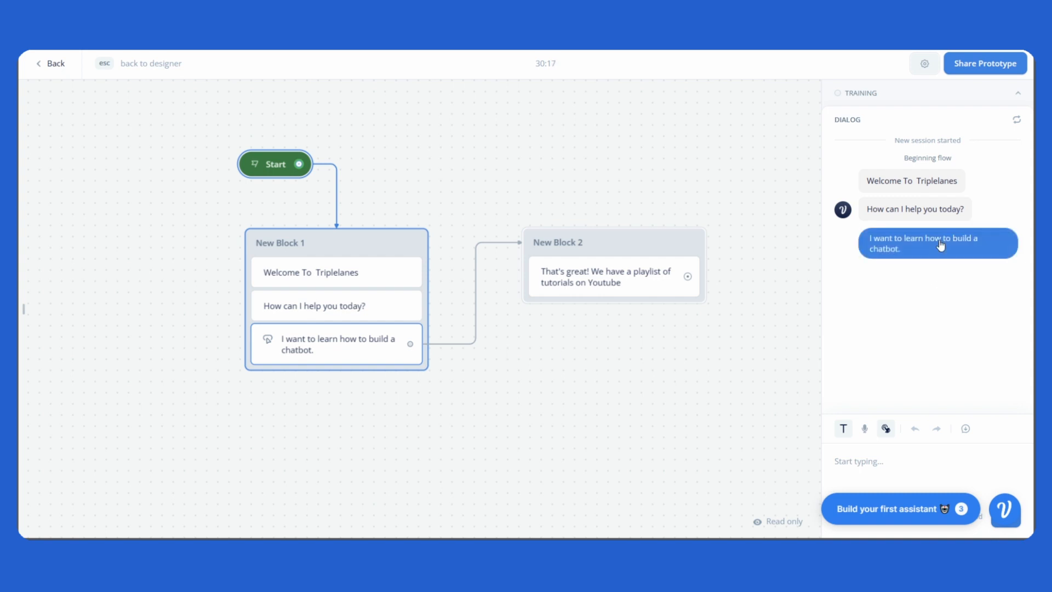
pyautogui.click(938, 248)
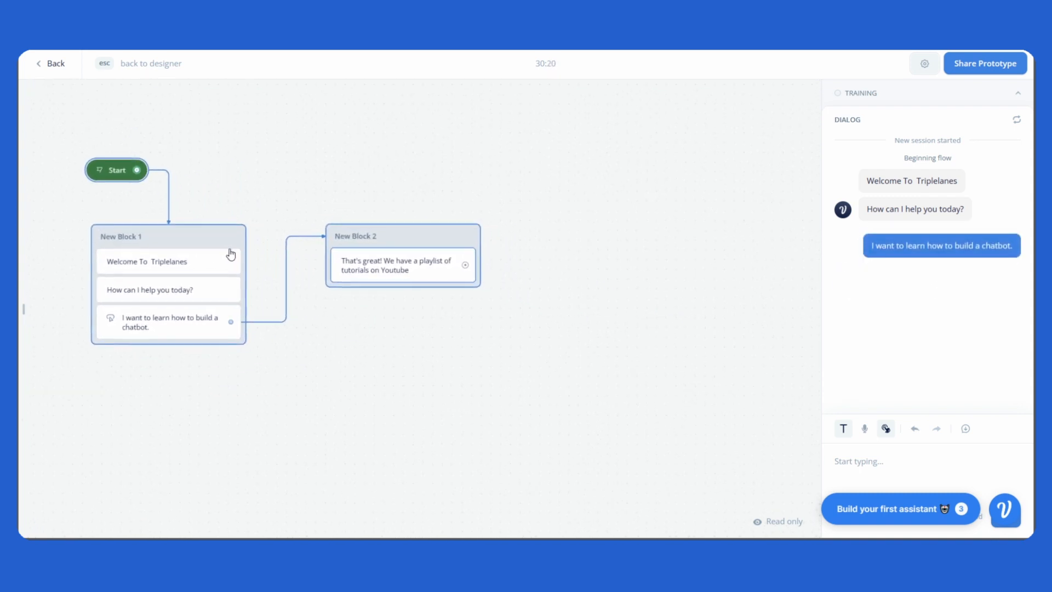
pyautogui.moveTo(326, 210); pyautogui.dragTo(421, 237)
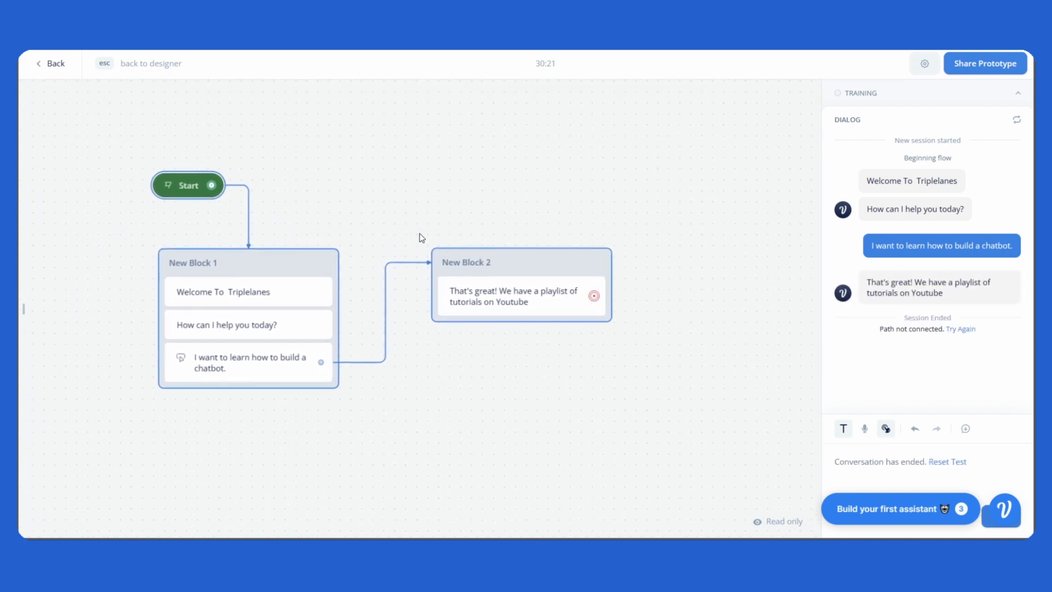
pyautogui.moveTo(679, 296); pyautogui.dragTo(716, 288)
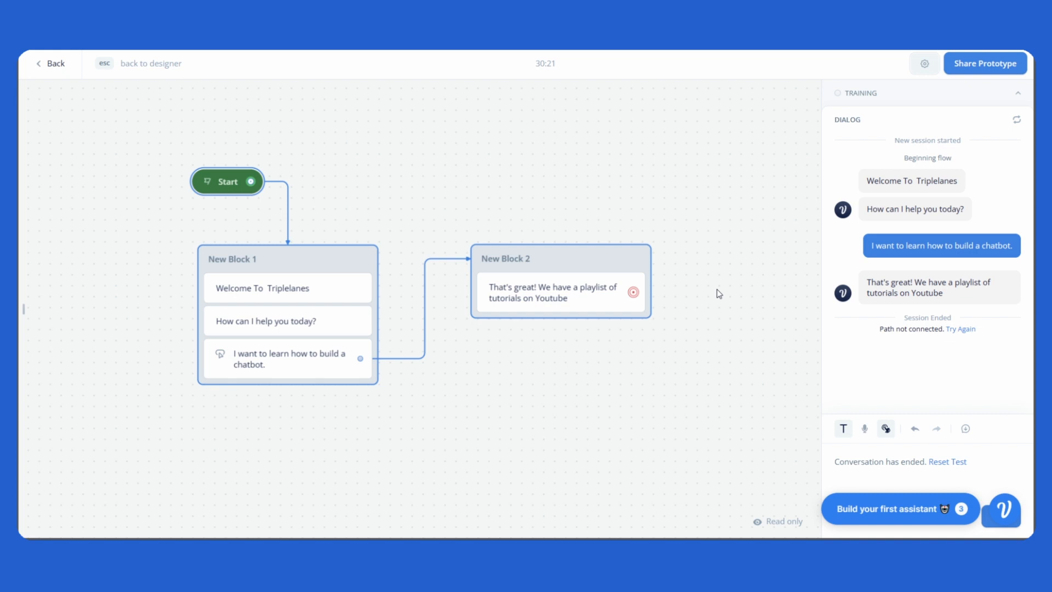
pyautogui.press('Escape')
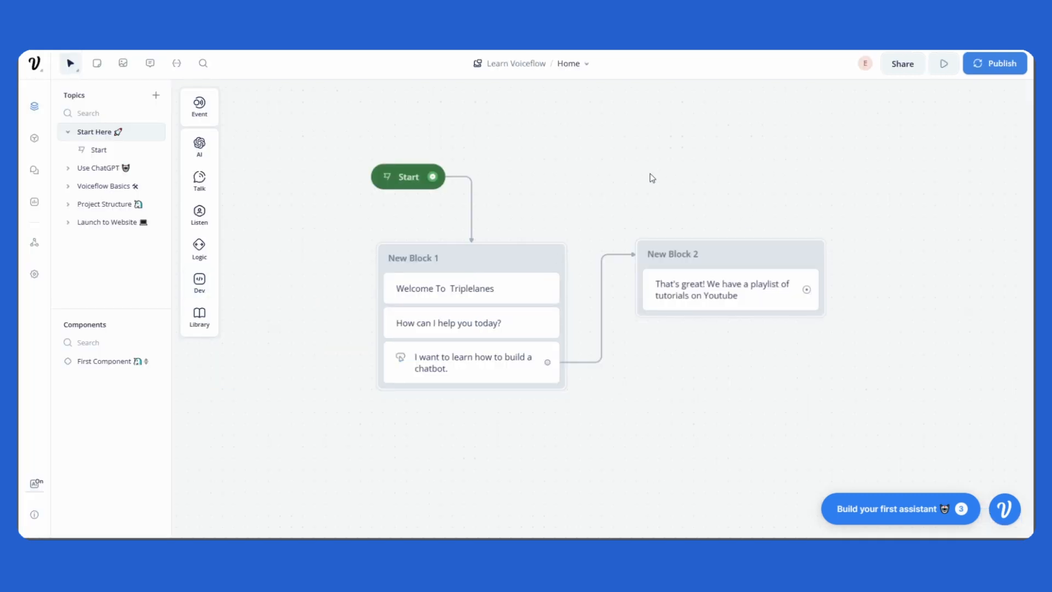
# Step: Run a new test, sending 'I dont know' three times to see the unmatched response
pyautogui.moveTo(655, 192); pyautogui.dragTo(611, 219)
pyautogui.click(944, 76)
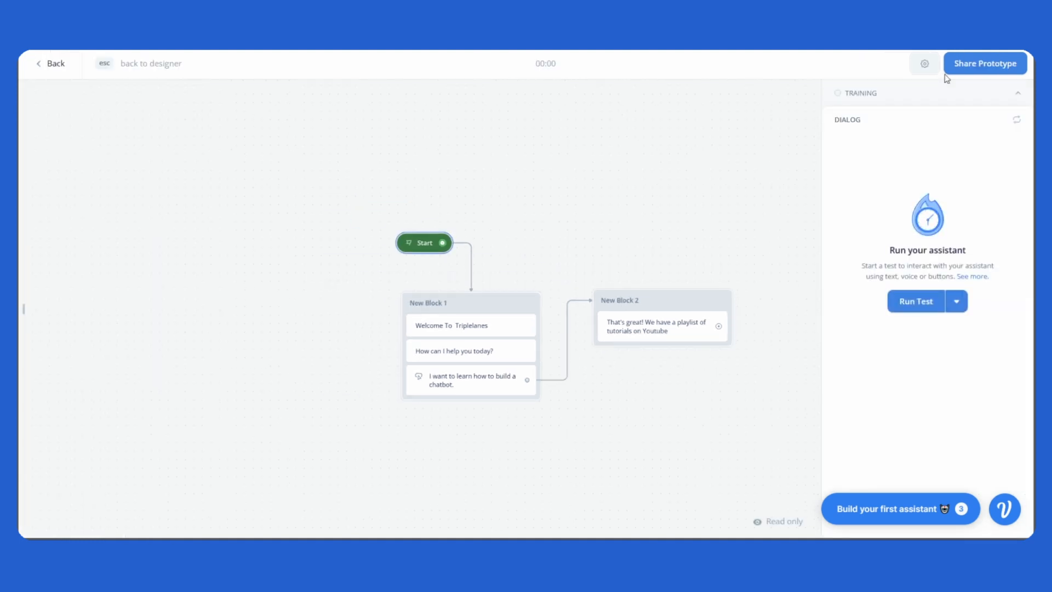
pyautogui.click(919, 306)
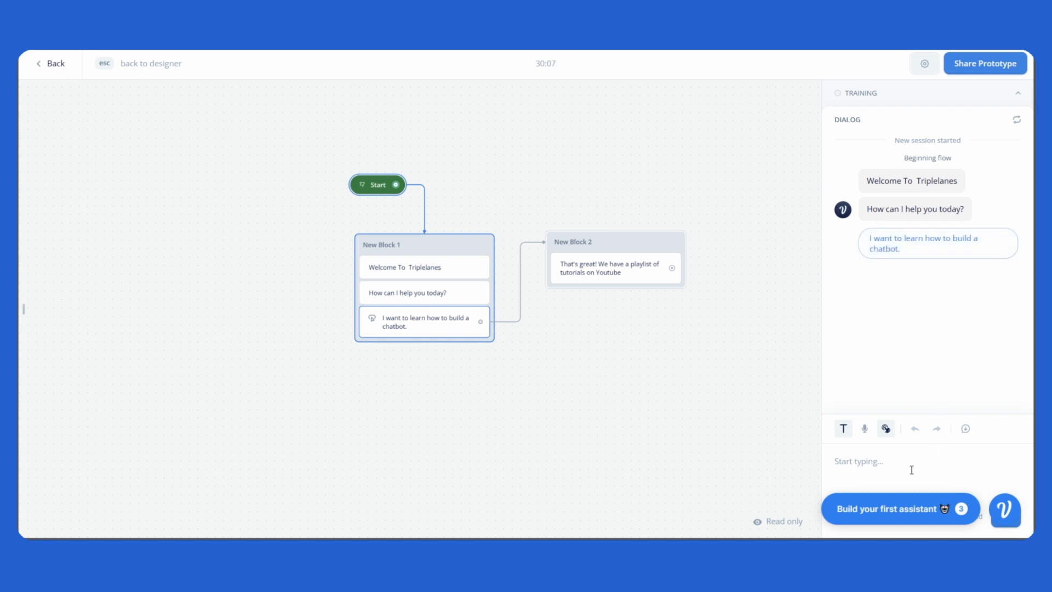
pyautogui.write('I dont know')
pyautogui.press('Return')
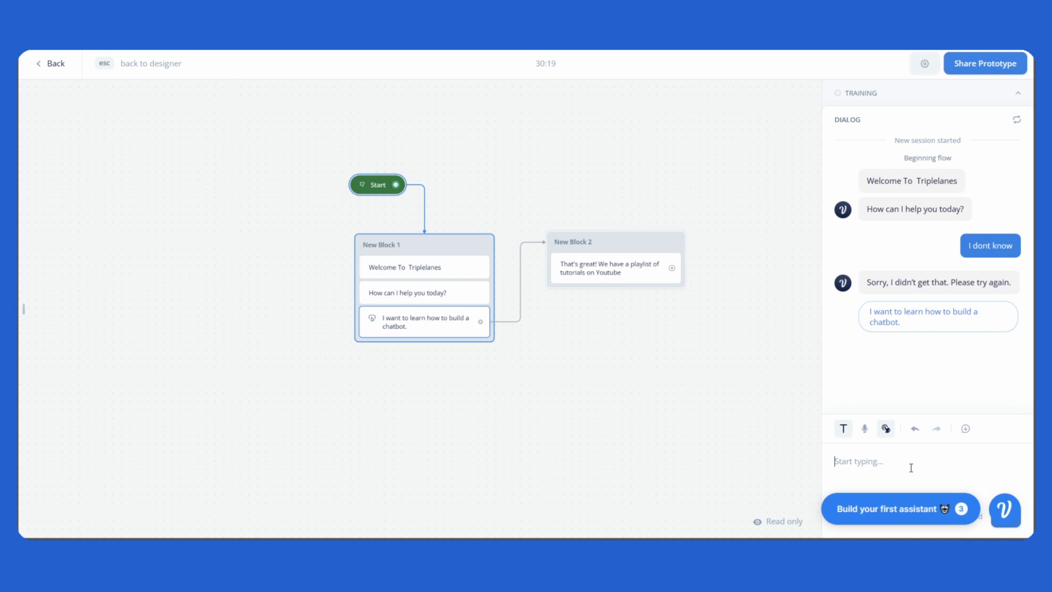
pyautogui.write('I dont know')
pyautogui.press('Return')
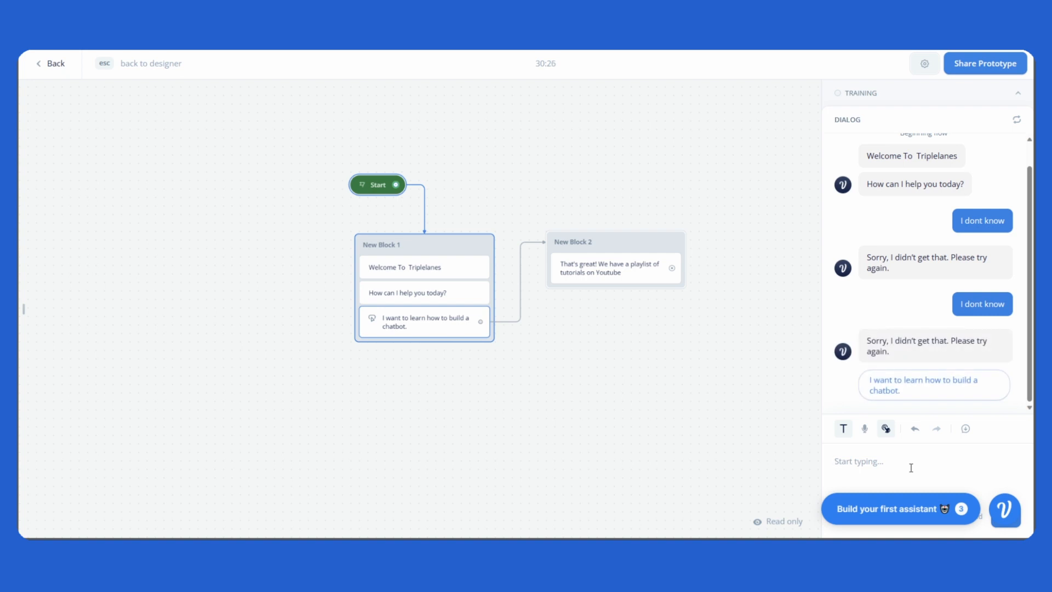
pyautogui.write('i dont know')
pyautogui.press('Return')
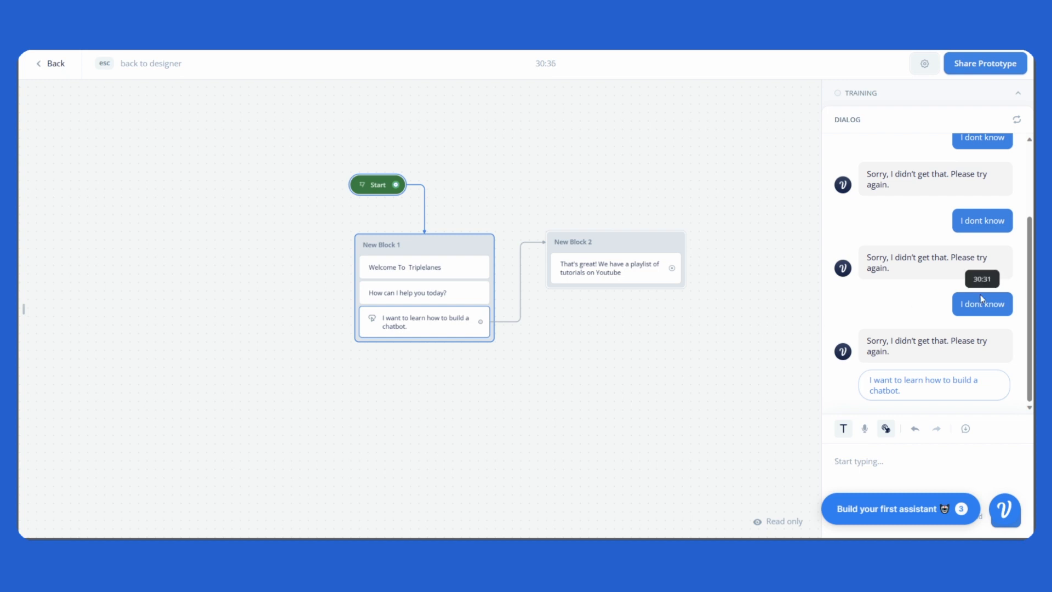
pyautogui.scroll(3, 982, 299)
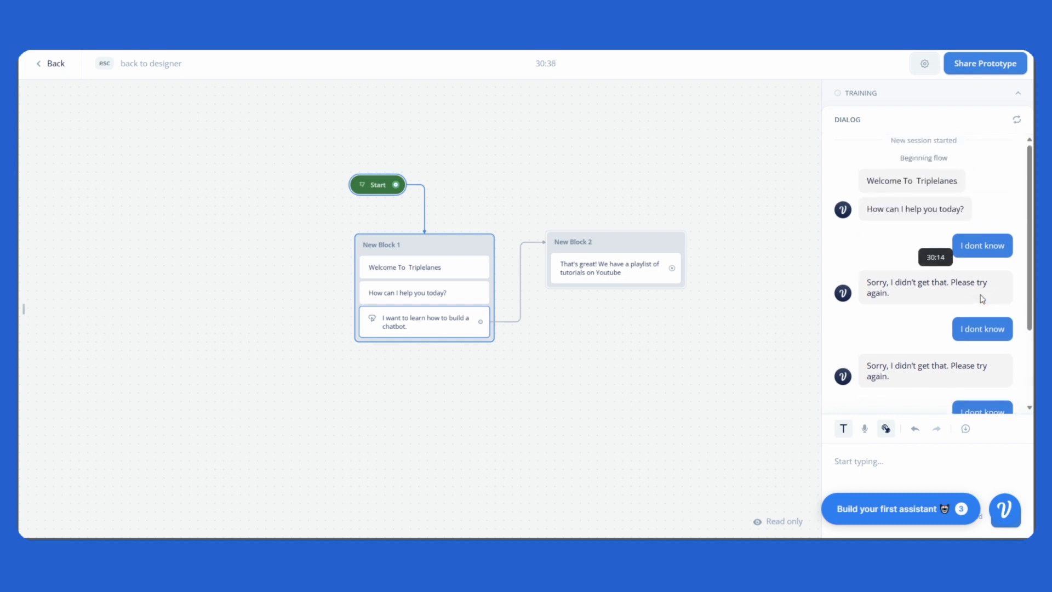
pyautogui.scroll(-5, 983, 298)
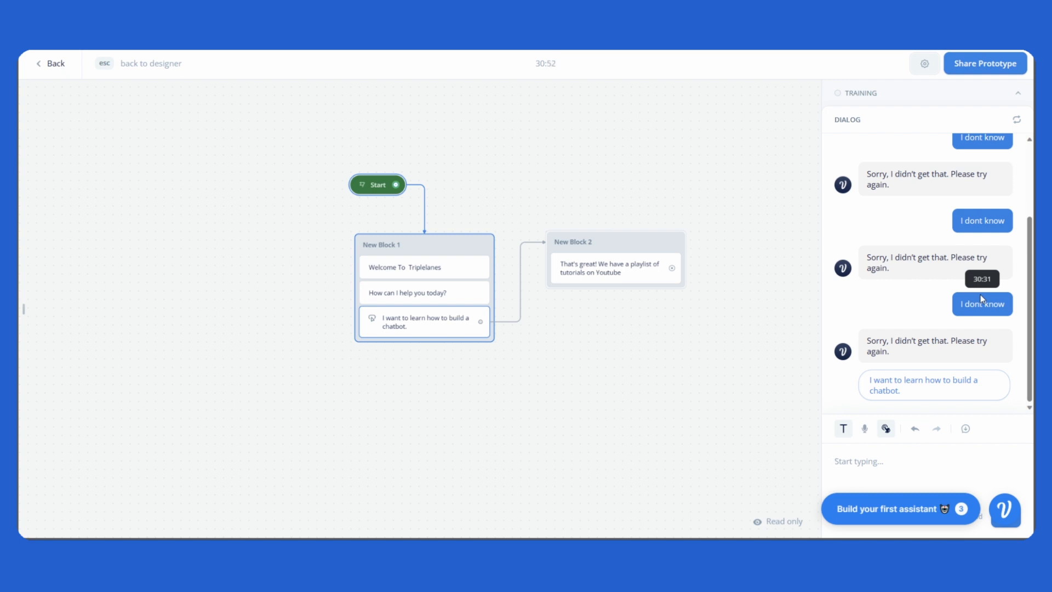
pyautogui.scroll(3, 981, 298)
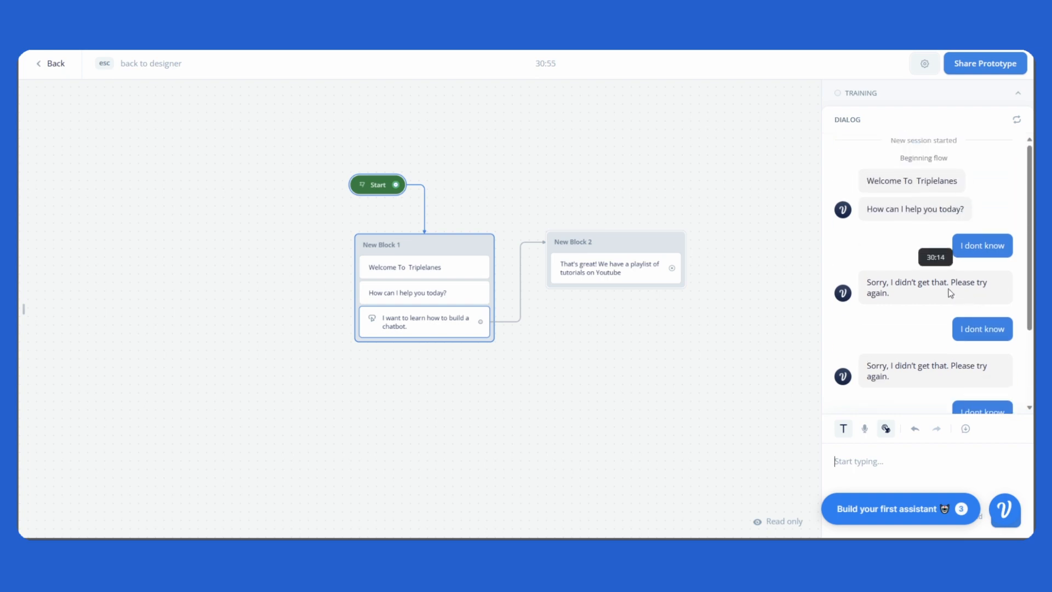
pyautogui.press('Escape')
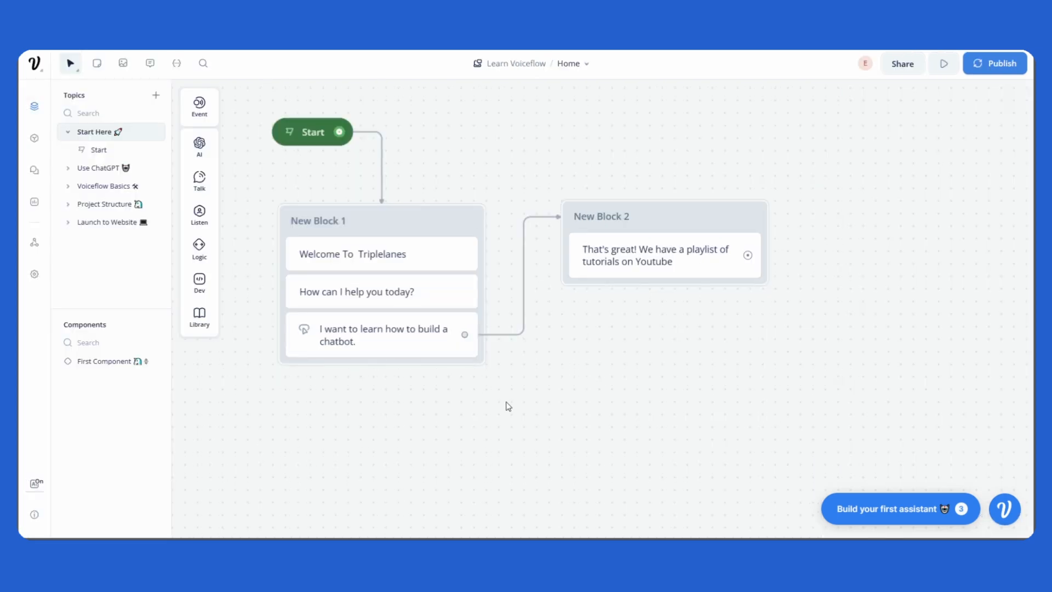
# Step: Open the chatbot button's No match settings and check the Generate options
pyautogui.click(417, 344)
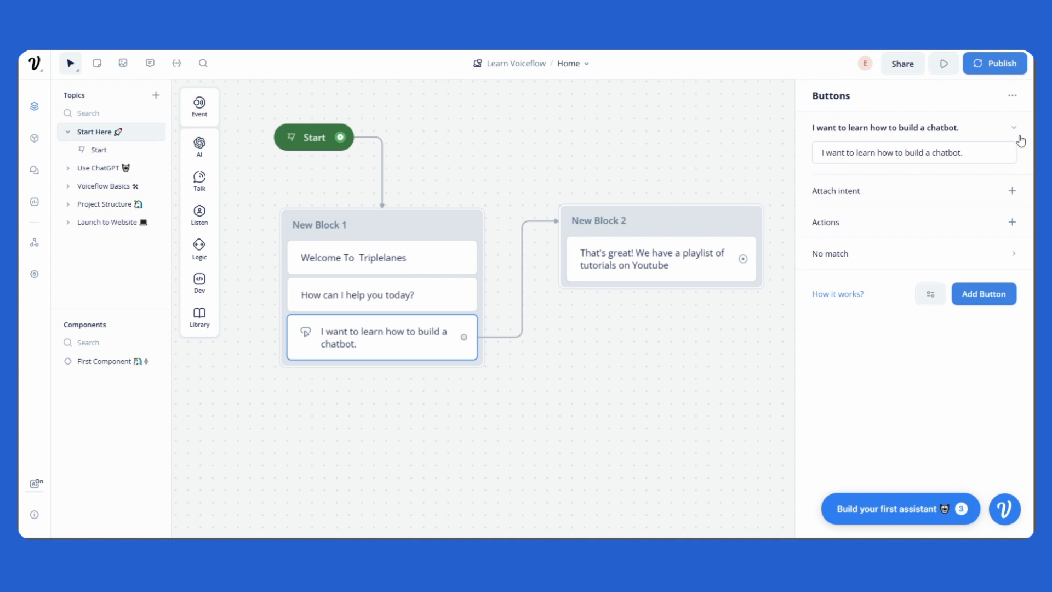
pyautogui.click(835, 256)
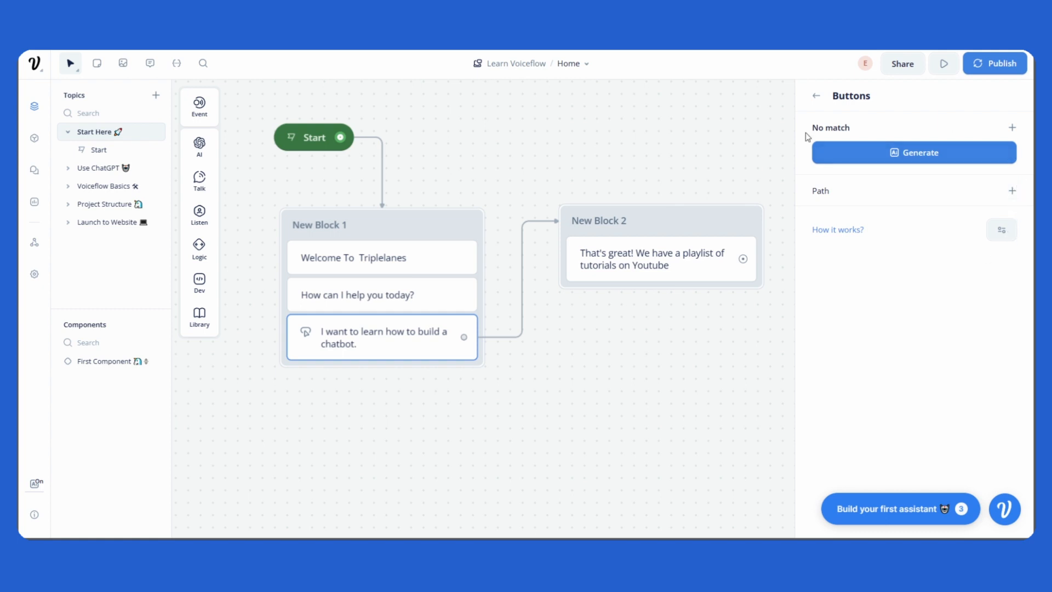
pyautogui.click(871, 154)
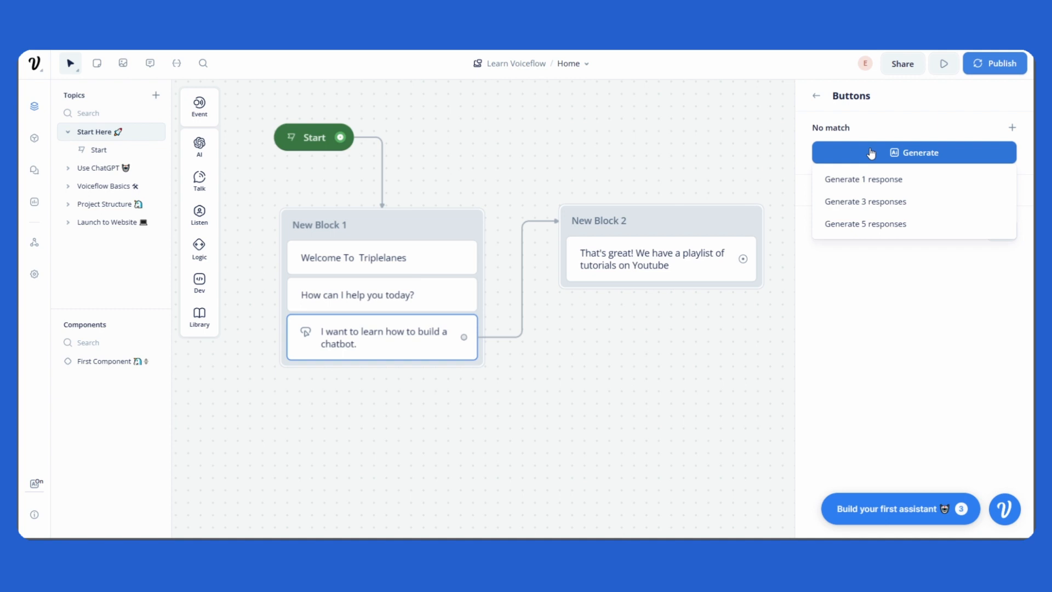
pyautogui.click(871, 153)
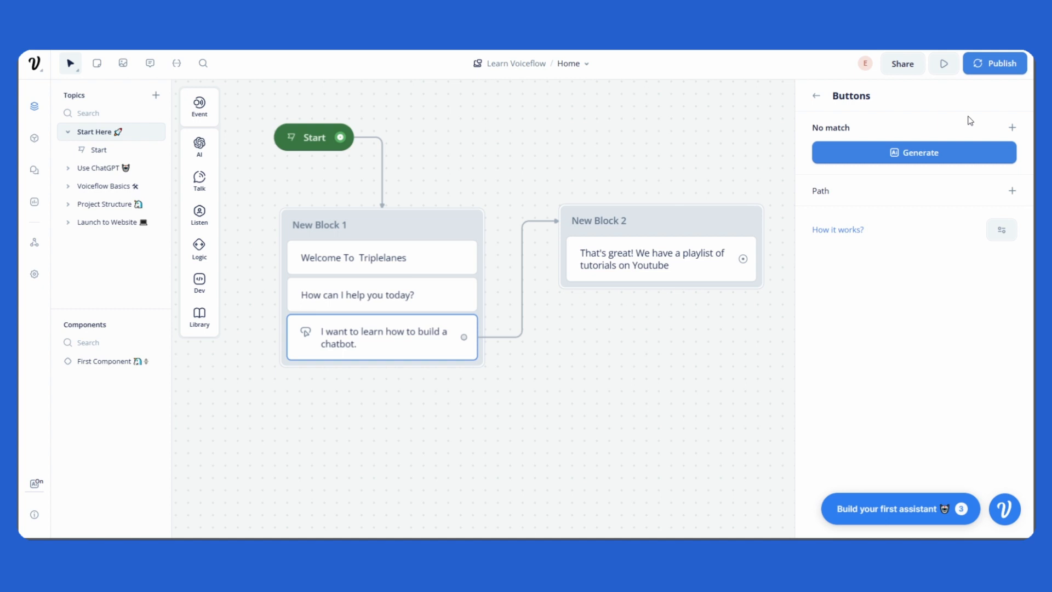
# Step: Add the No match reply 'Sorry, I didn't catch that. Please make sure to select one of the options below.'
pyautogui.click(1010, 129)
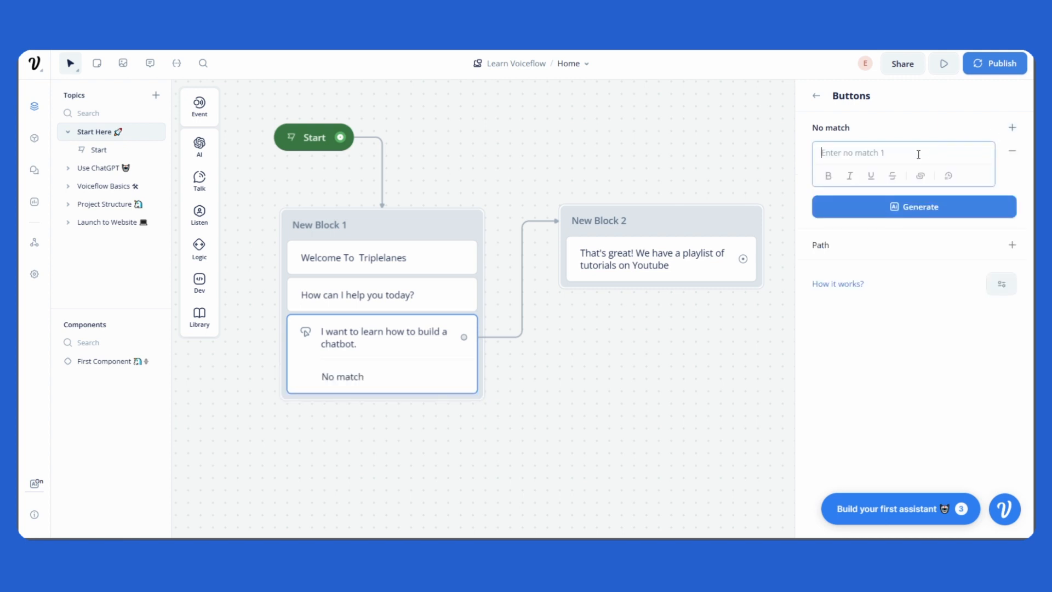
pyautogui.write("Sorry, I didn't catch that, plea")
pyautogui.press('BackSpace')
pyautogui.press('BackSpace')
pyautogui.press('BackSpace')
pyautogui.press('BackSpace')
pyautogui.press('BackSpace')
pyautogui.press('BackSpace')
pyautogui.write('. Please make sure ')
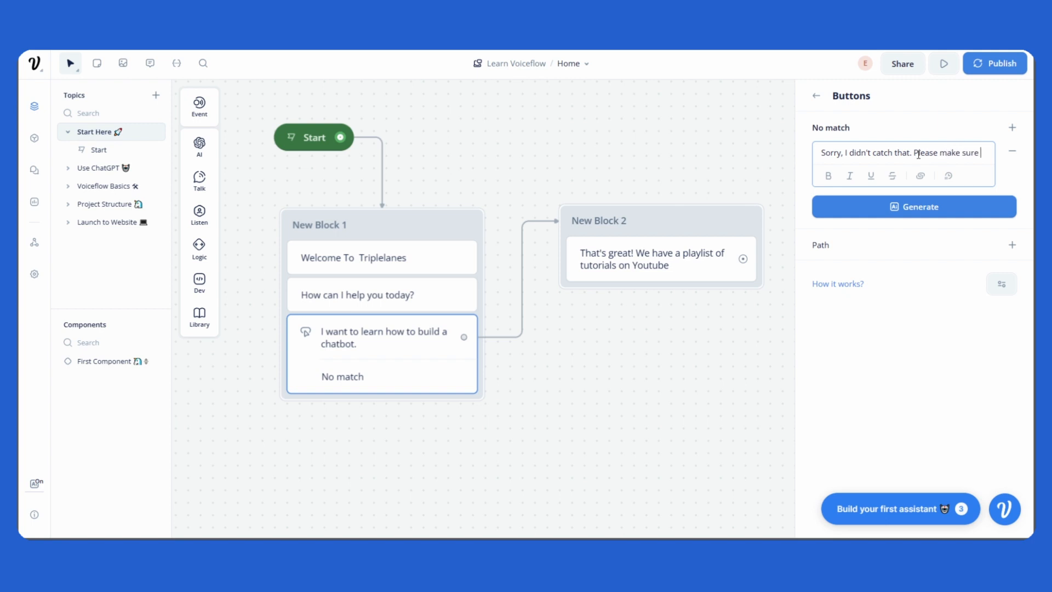
pyautogui.write('to select one of t')
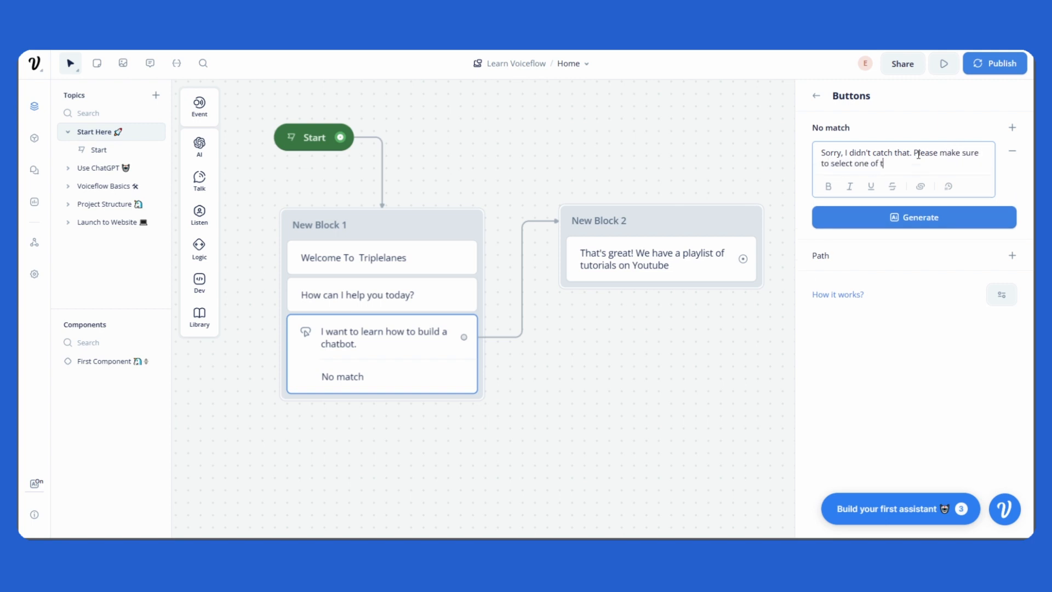
pyautogui.write('he options below.')
pyautogui.click(876, 397)
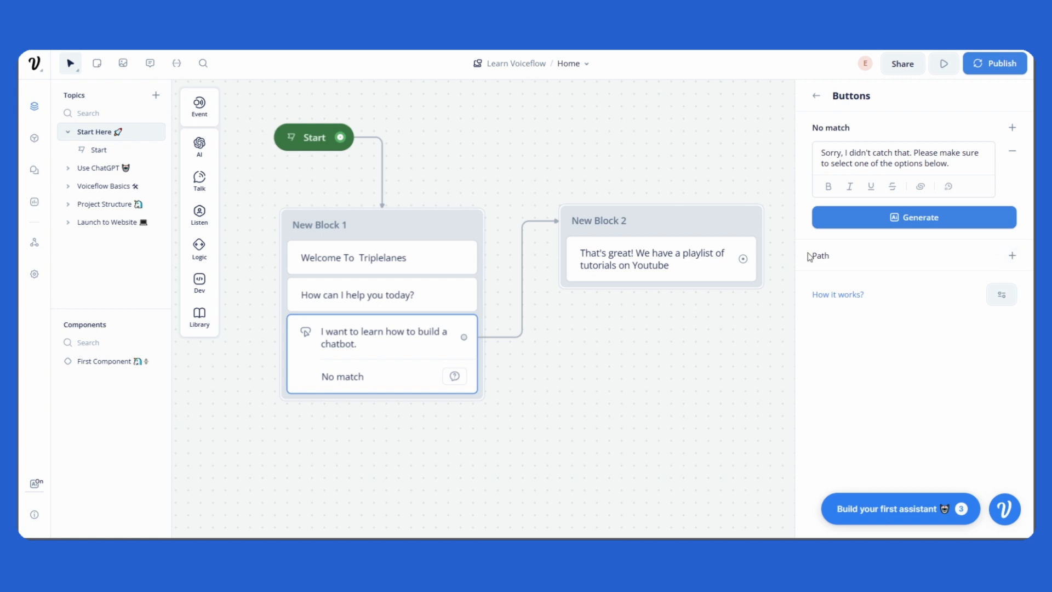
# Step: Add a No match path to the button step with an End conversation action
pyautogui.click(1010, 256)
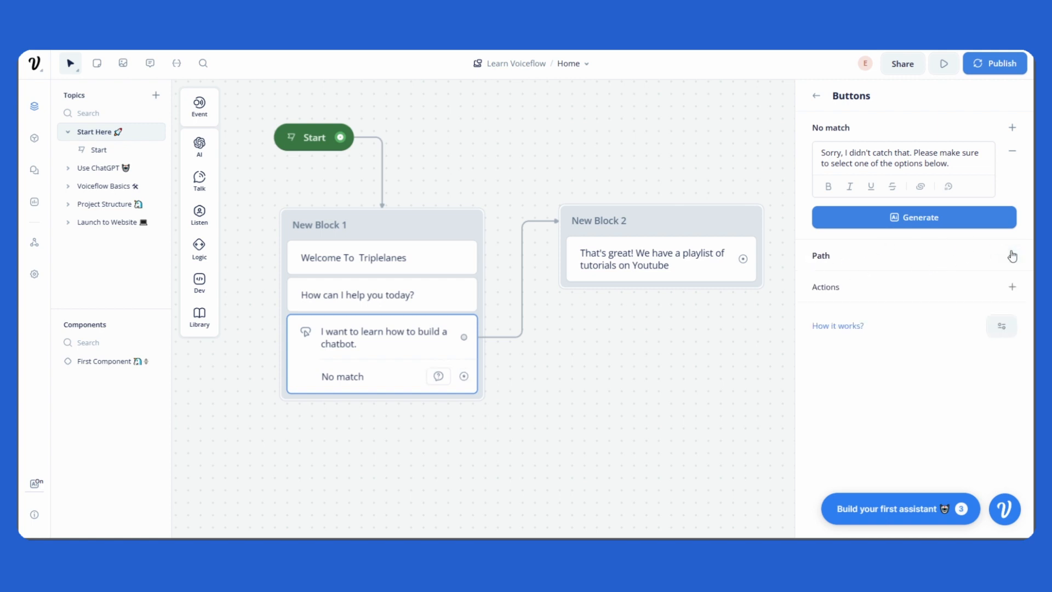
pyautogui.moveTo(882, 280); pyautogui.dragTo(806, 281)
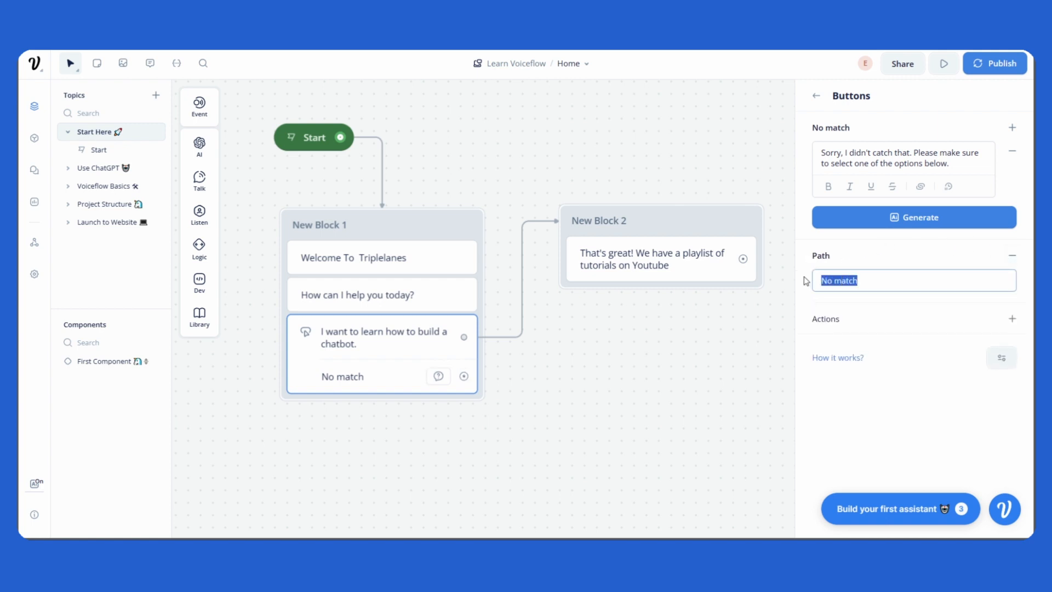
pyautogui.click(855, 305)
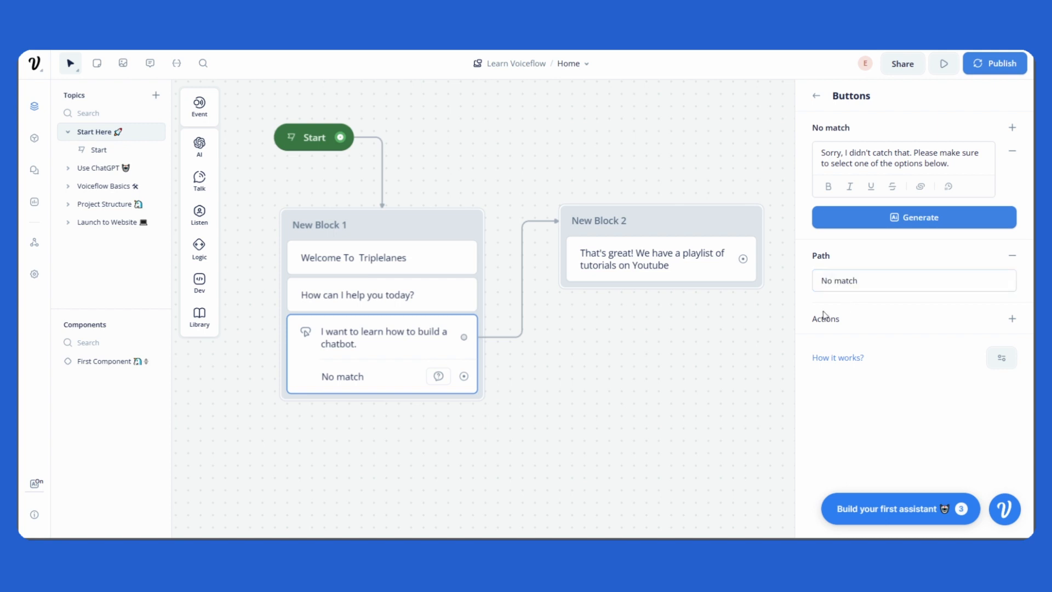
pyautogui.moveTo(813, 316); pyautogui.dragTo(839, 319)
pyautogui.click(956, 324)
pyautogui.click(1012, 319)
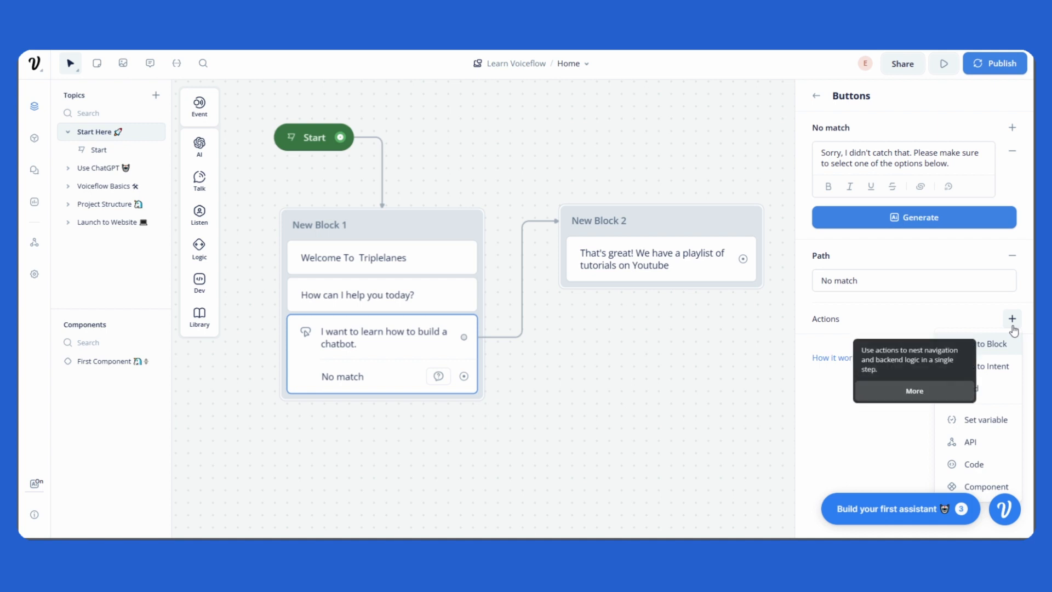
pyautogui.click(898, 314)
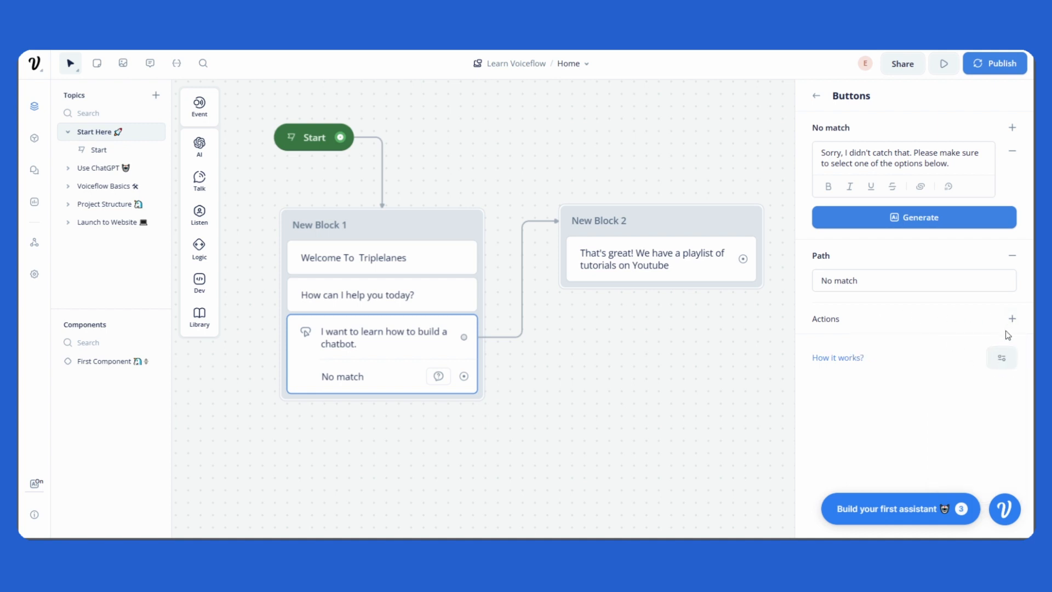
pyautogui.click(1012, 319)
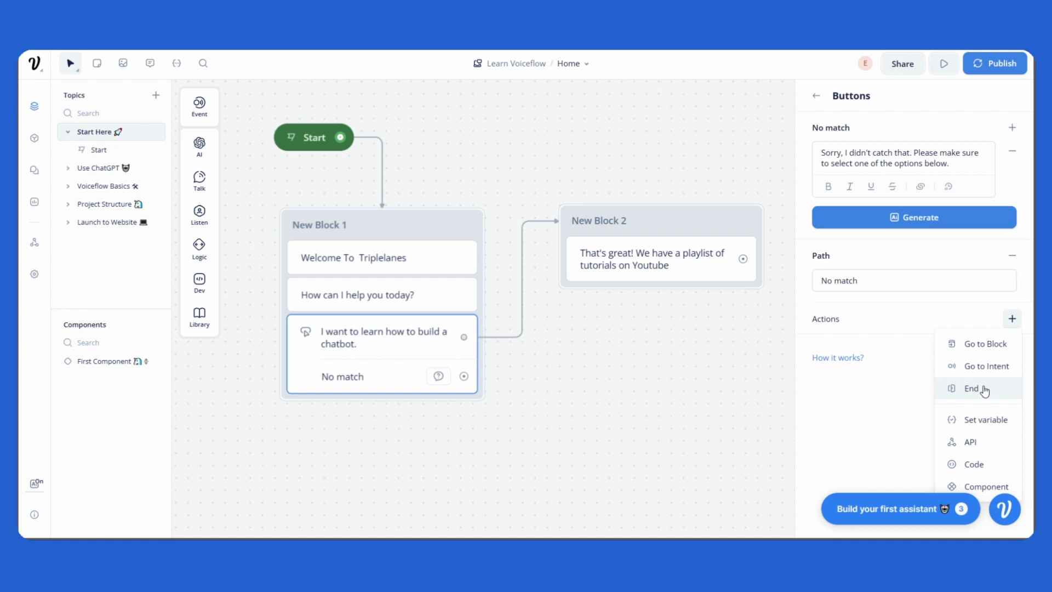
pyautogui.click(985, 390)
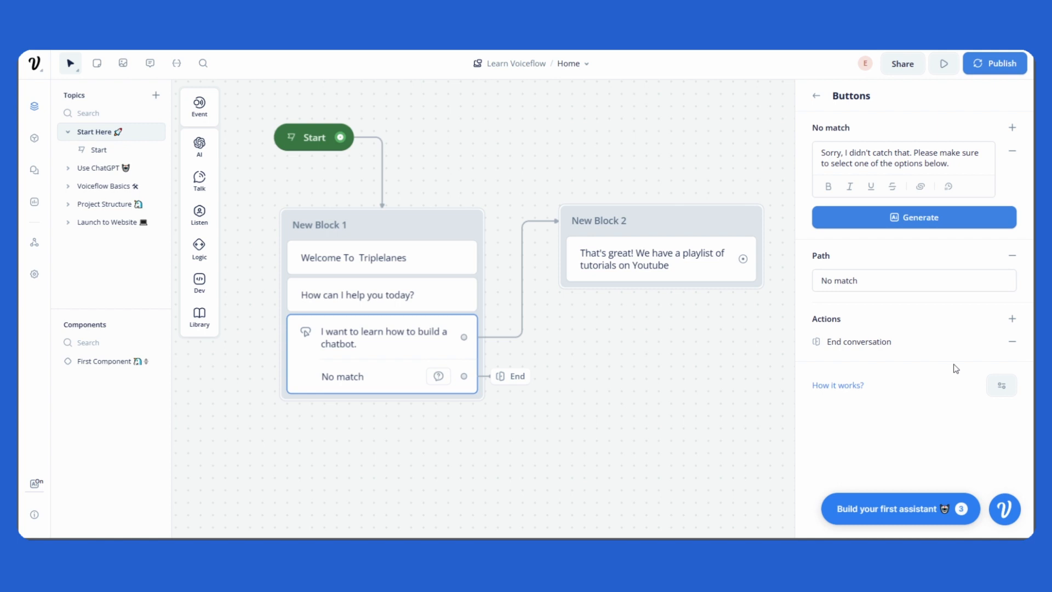
pyautogui.click(783, 377)
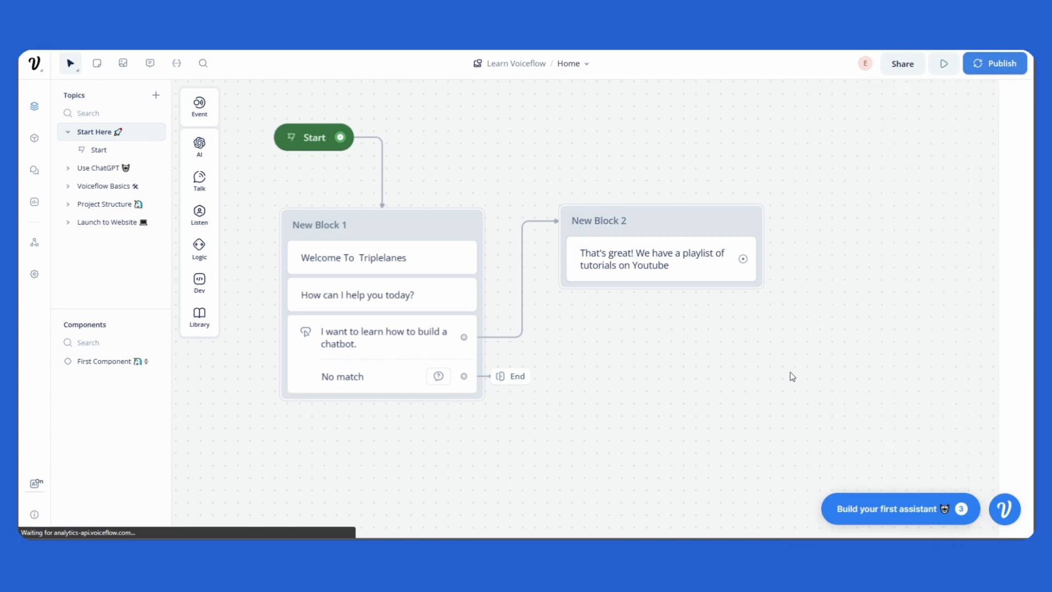
pyautogui.click(945, 64)
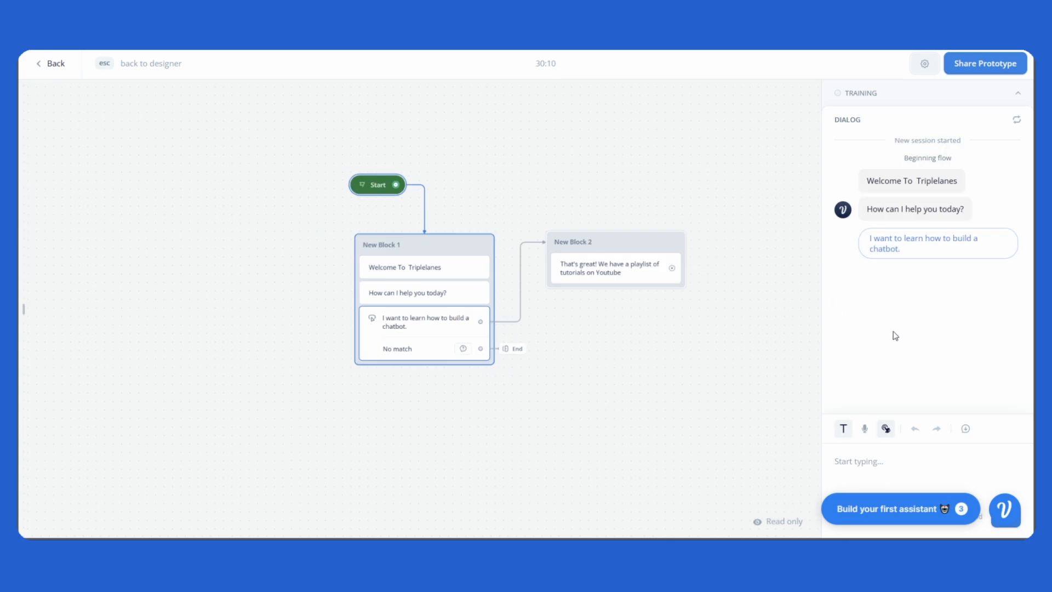
pyautogui.click(898, 462)
pyautogui.write('I dont know')
pyautogui.press('Return')
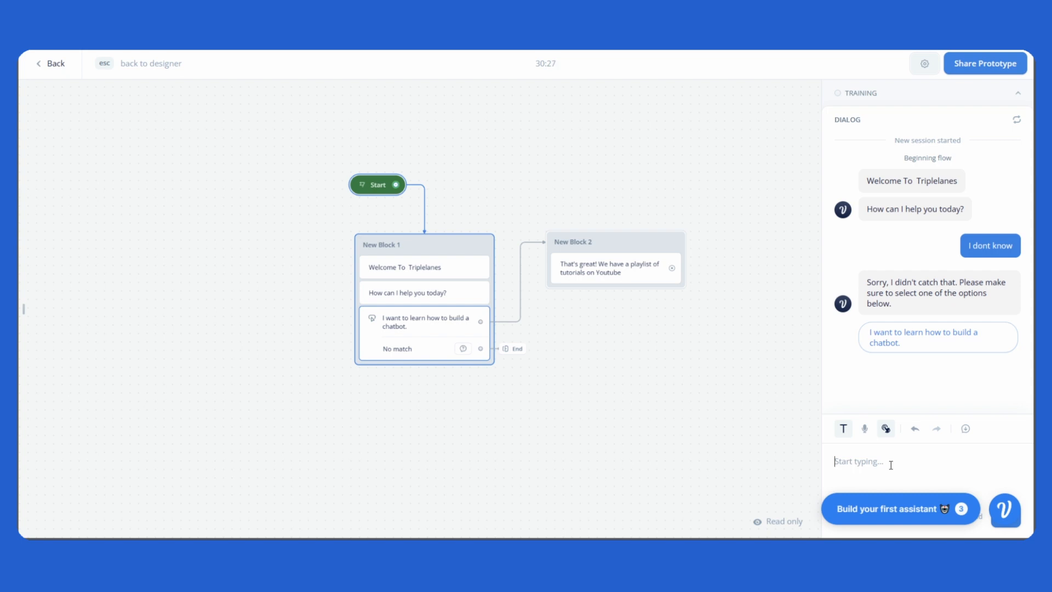
pyautogui.write('I dont know')
pyautogui.press('Return')
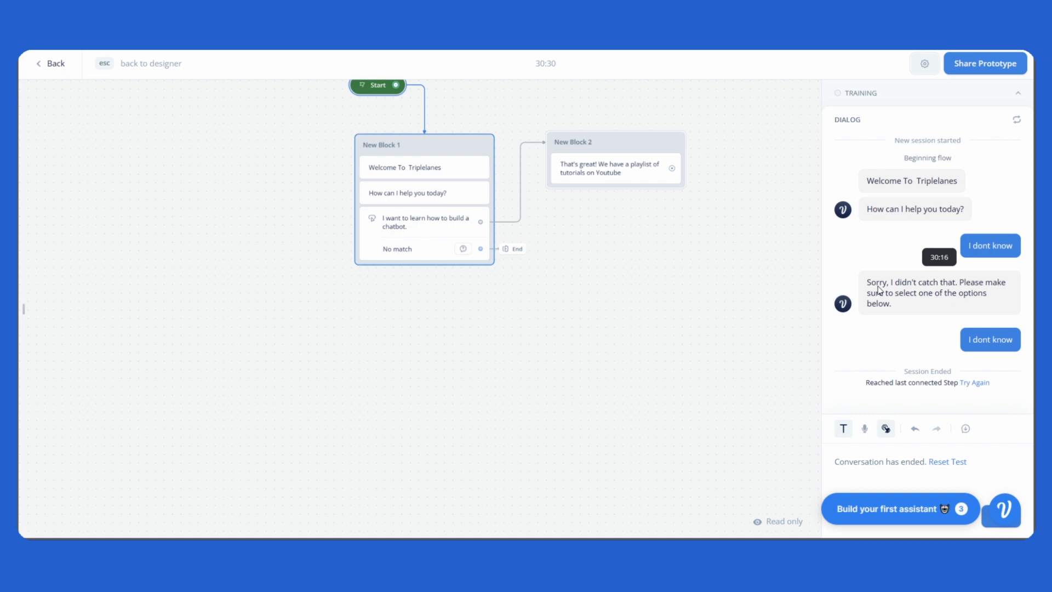
pyautogui.press('Escape')
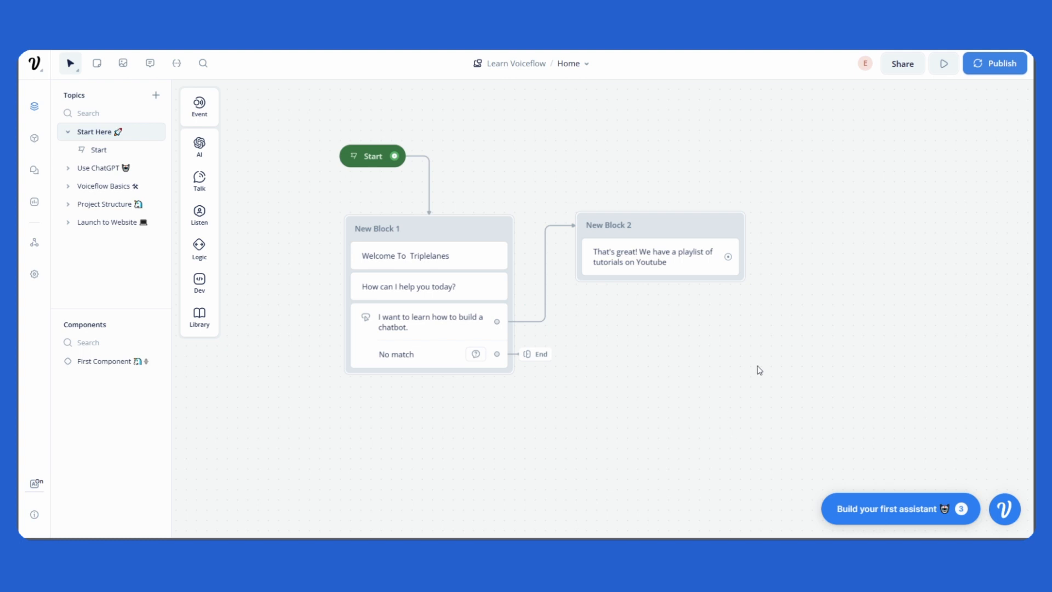
# Step: Drop a new Text block below New Block 2 and rename it 'No match'
pyautogui.moveTo(761, 362); pyautogui.dragTo(716, 322)
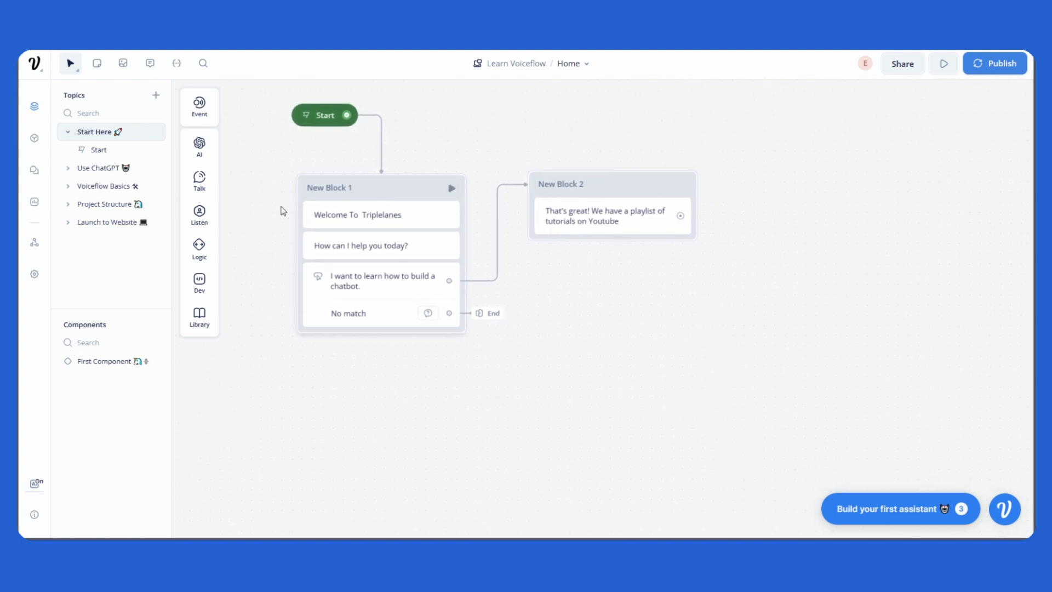
pyautogui.moveTo(204, 214)
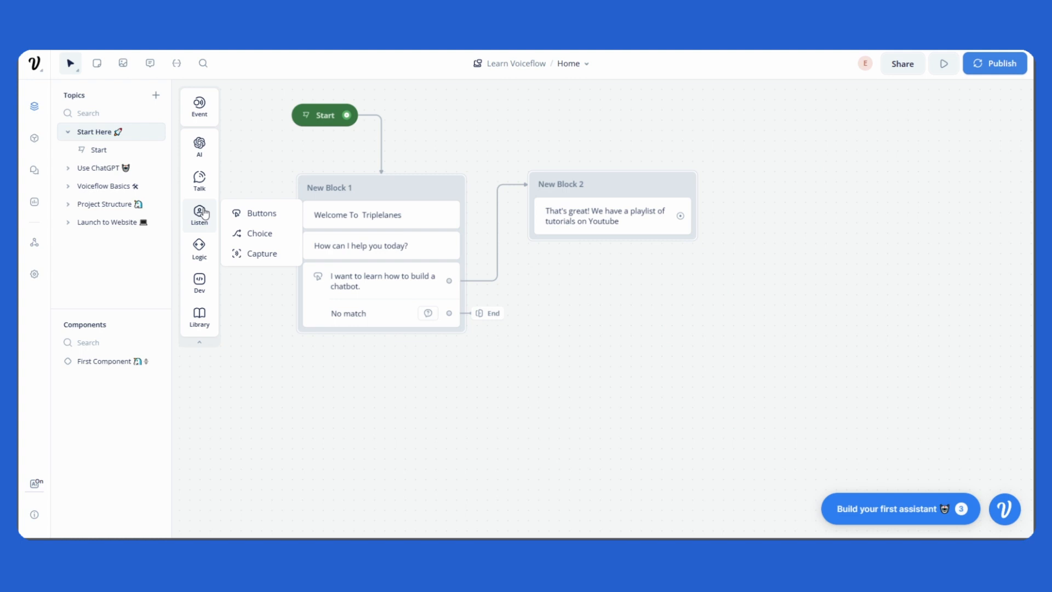
pyautogui.moveTo(203, 189)
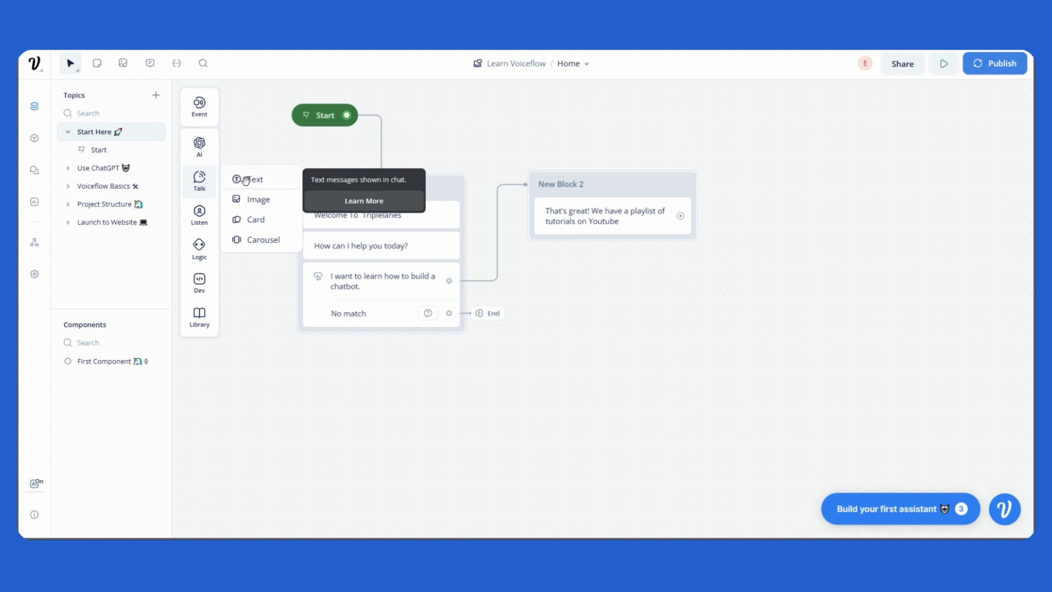
pyautogui.moveTo(245, 179); pyautogui.dragTo(596, 343)
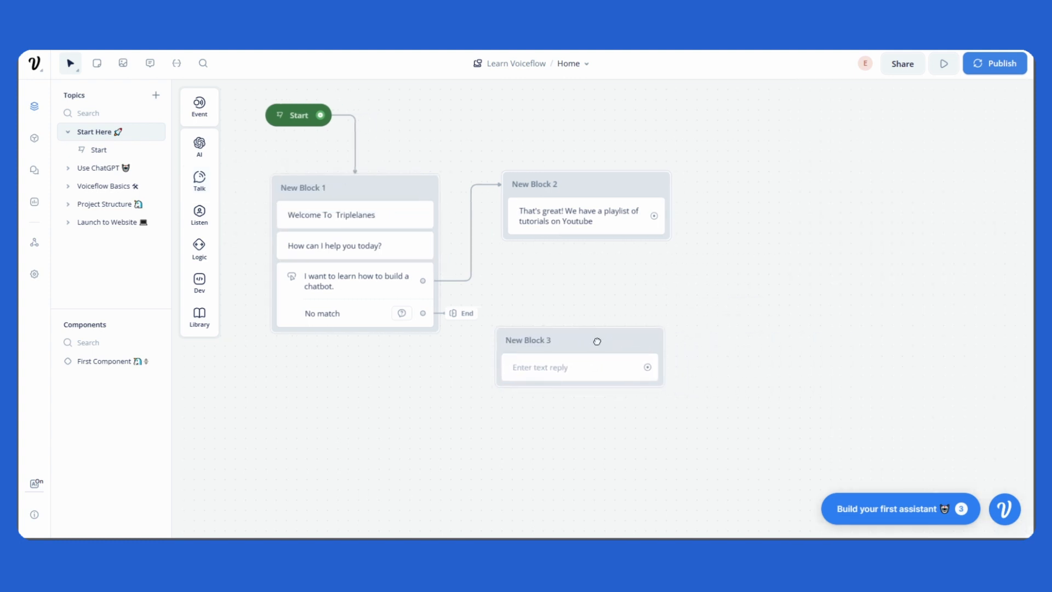
pyautogui.click(545, 345)
pyautogui.doubleClick(543, 346)
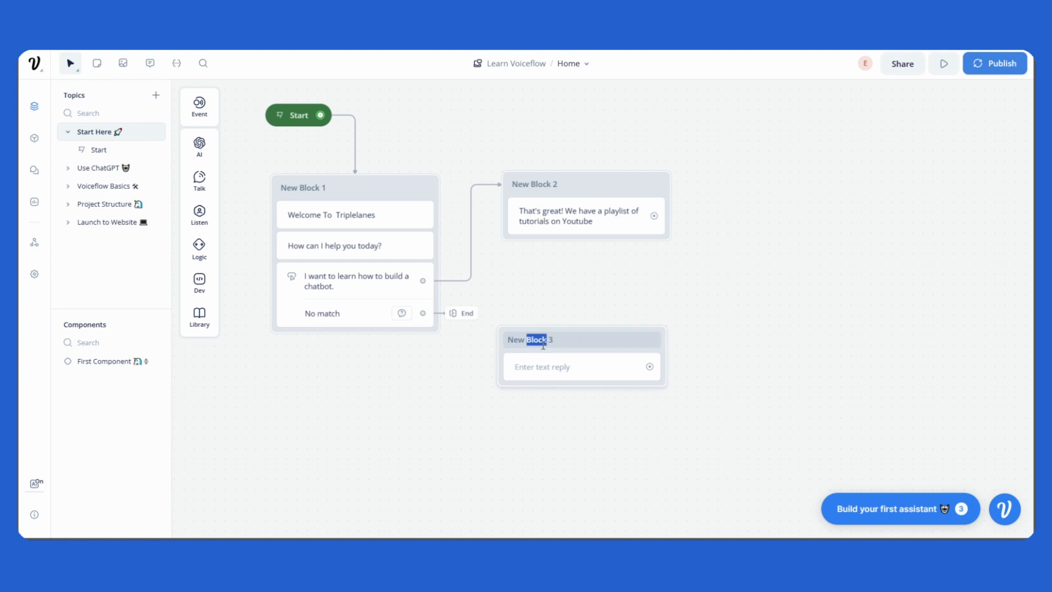
pyautogui.tripleClick(542, 345)
pyautogui.write('No match')
pyautogui.press('Return')
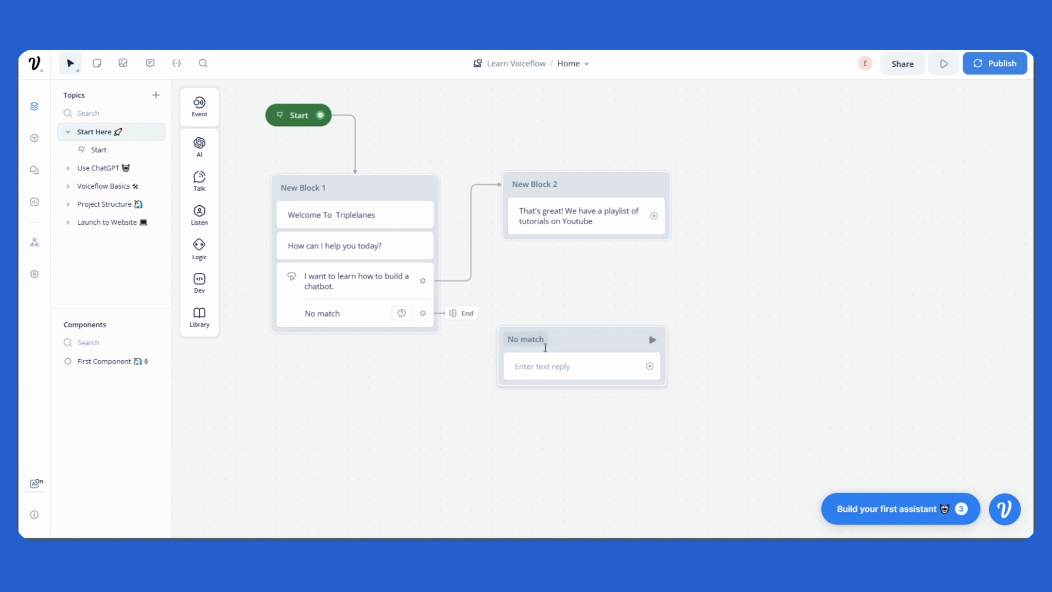
pyautogui.moveTo(629, 409); pyautogui.dragTo(504, 346)
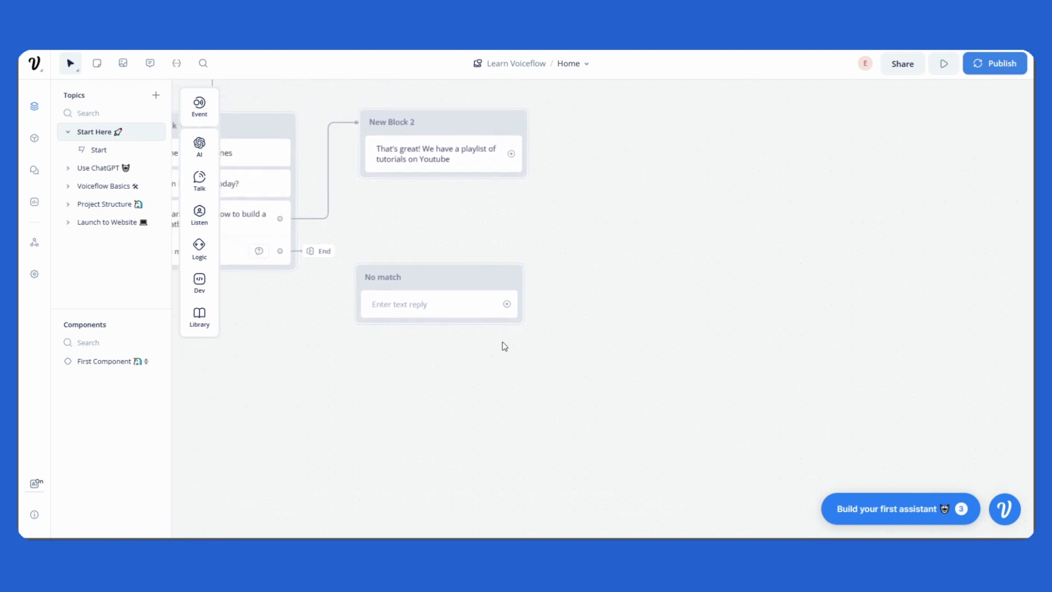
# Step: Make the No match block reply 'Please visit our Youtube channel'
pyautogui.click(431, 311)
pyautogui.click(878, 159)
pyautogui.write('Please vi')
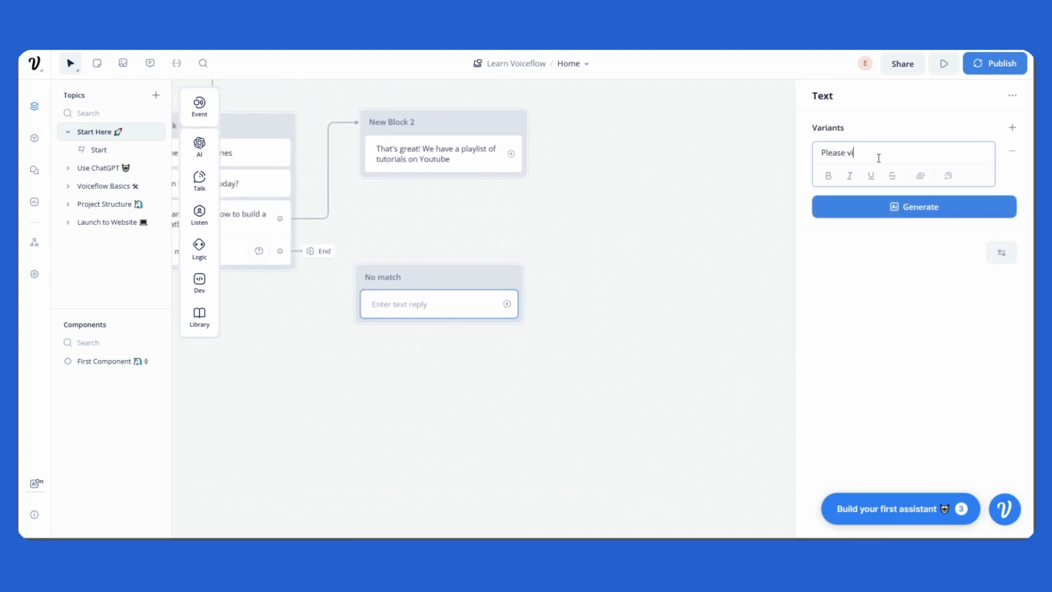
pyautogui.write('sit our Youtube channel')
pyautogui.press('Return')
pyautogui.press('Return')
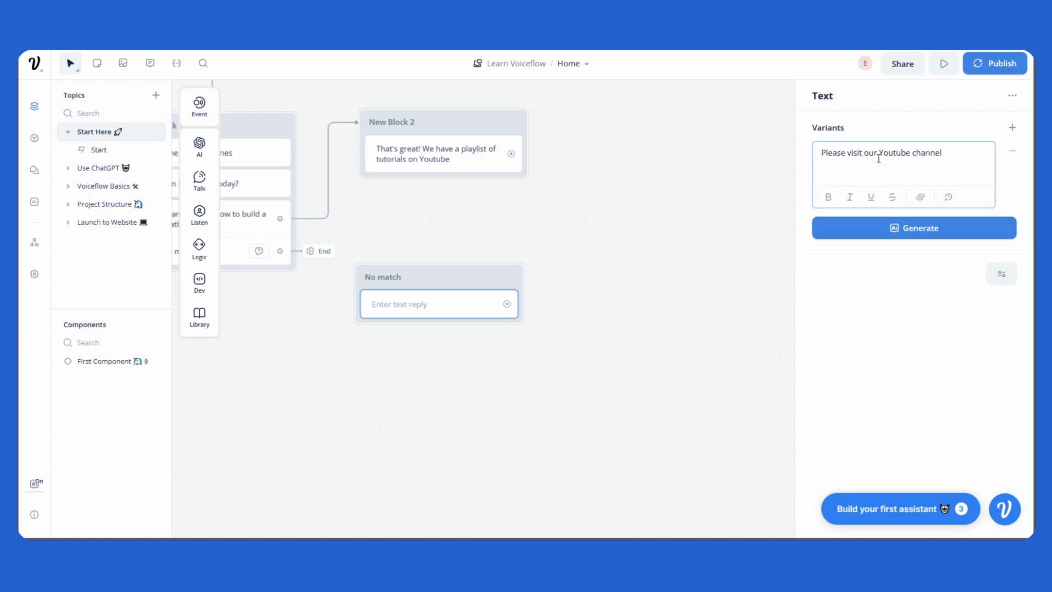
pyautogui.press('BackSpace')
pyautogui.press('BackSpace')
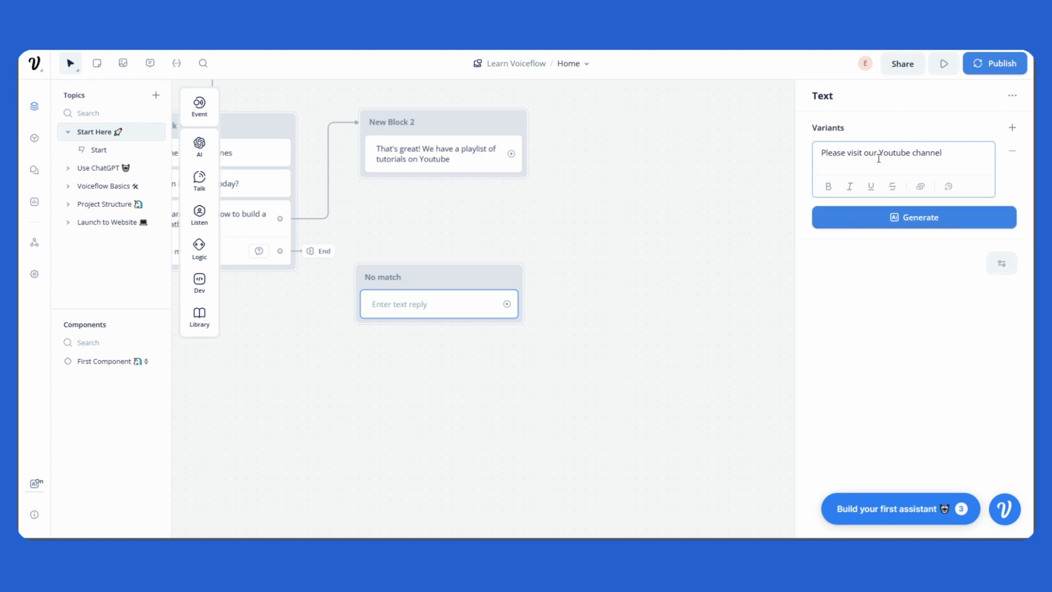
pyautogui.click(746, 185)
pyautogui.moveTo(572, 301); pyautogui.dragTo(568, 311)
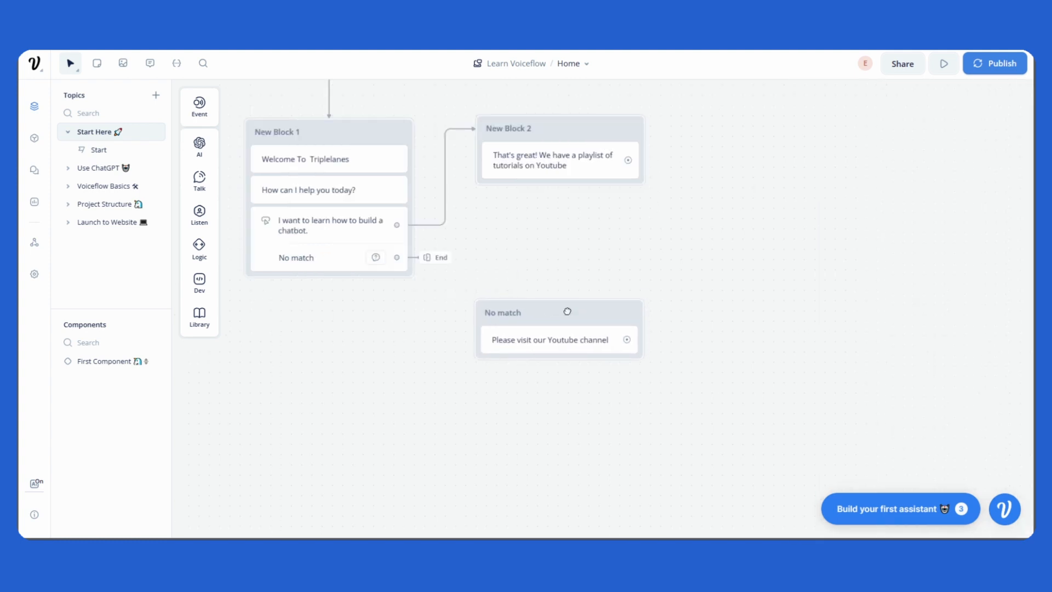
pyautogui.moveTo(583, 271); pyautogui.dragTo(615, 337)
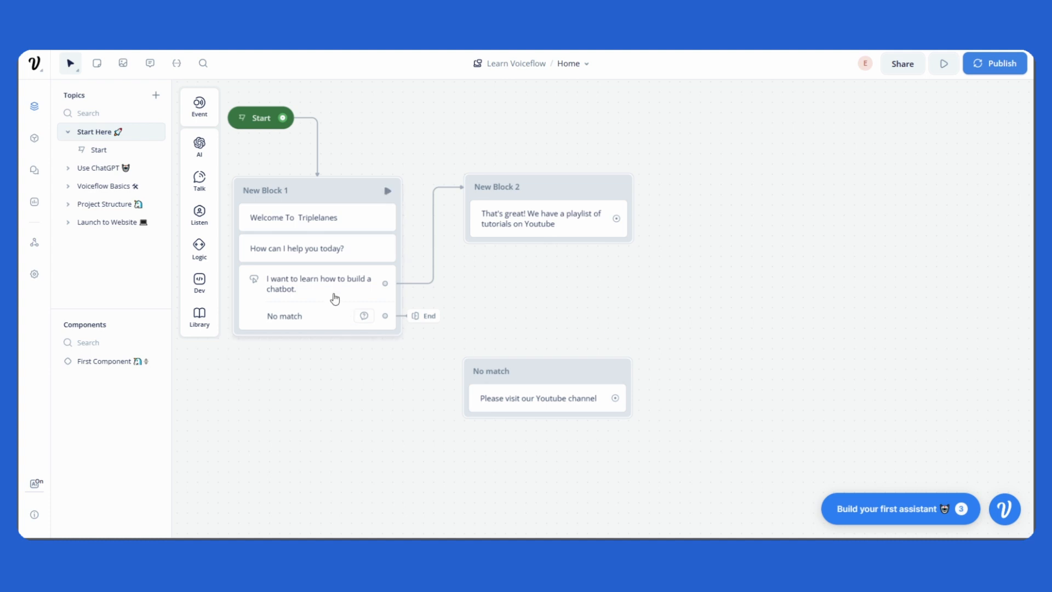
# Step: Replace the No match path's End action with a Go to Block action targeting the No match block
pyautogui.click(331, 298)
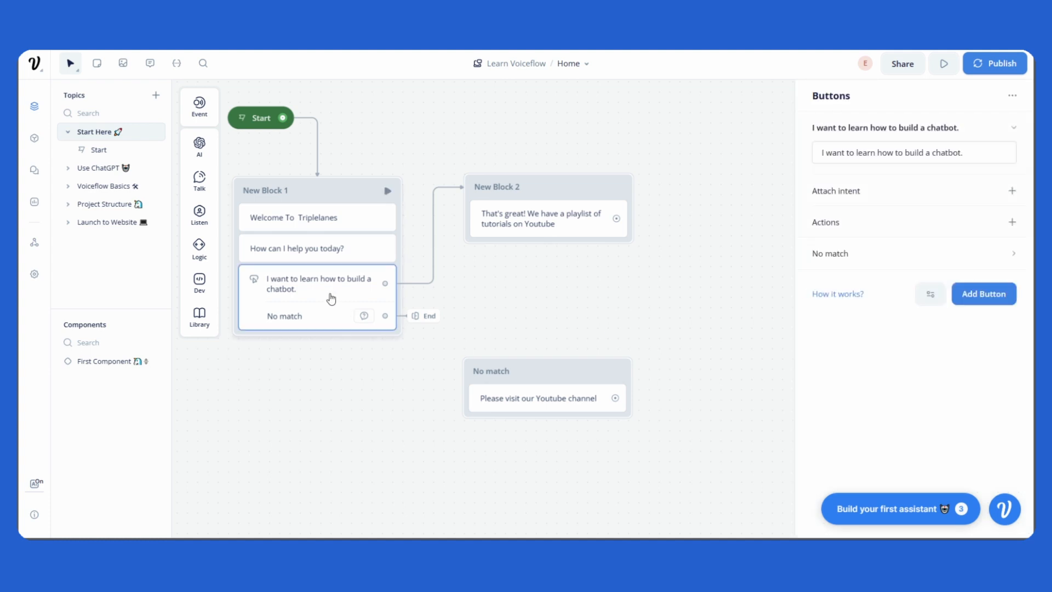
pyautogui.click(819, 253)
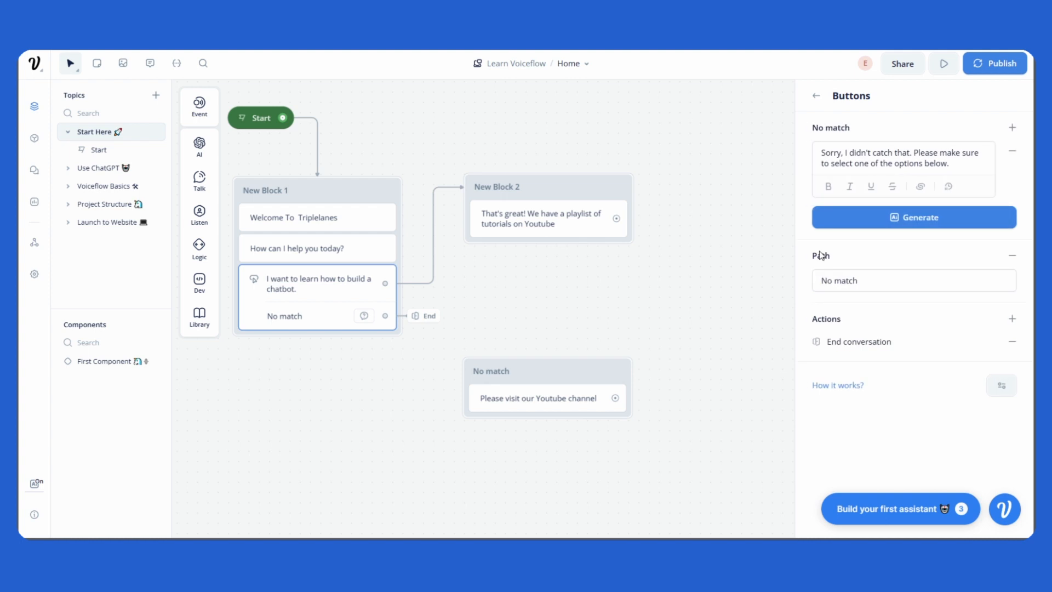
pyautogui.click(1014, 343)
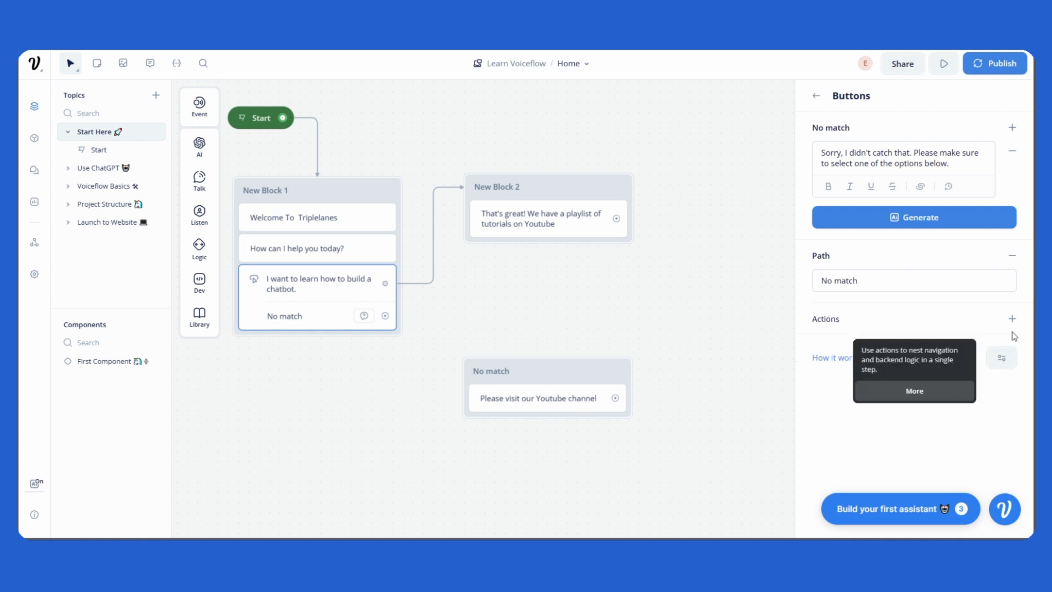
pyautogui.click(1012, 319)
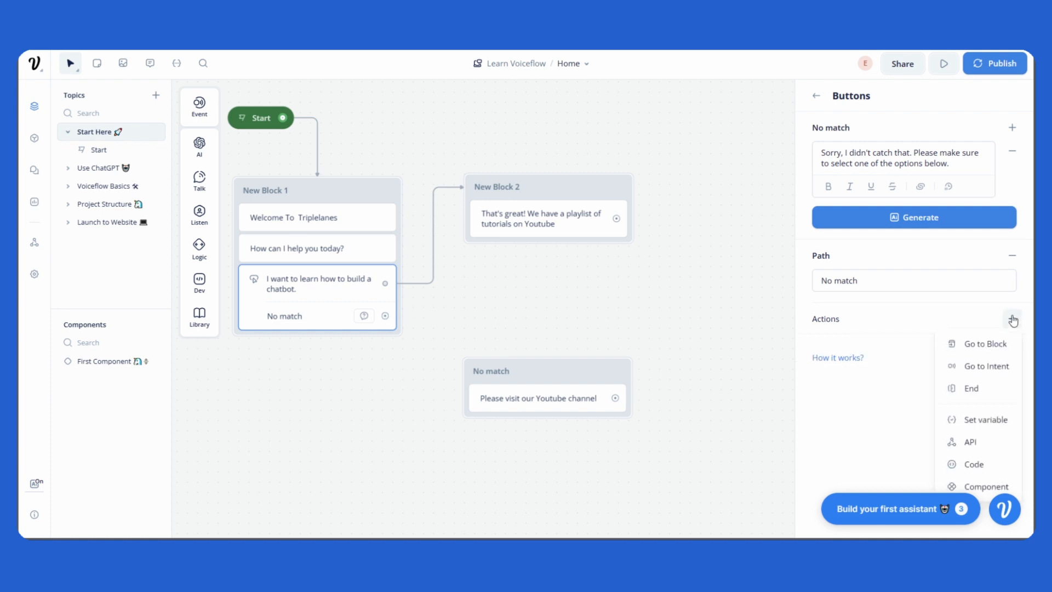
pyautogui.click(977, 350)
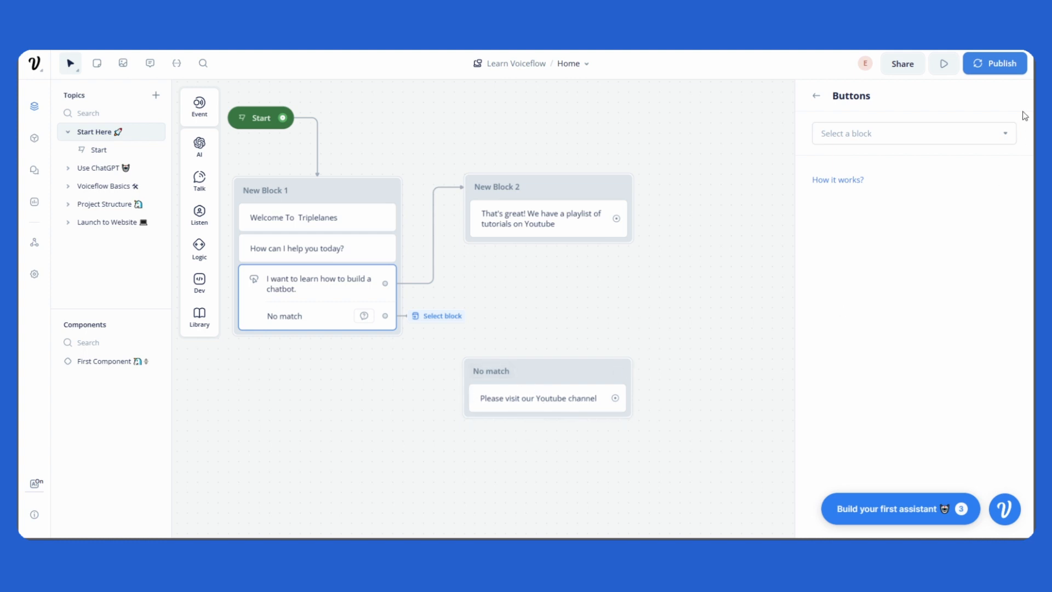
pyautogui.click(884, 140)
pyautogui.moveTo(856, 207)
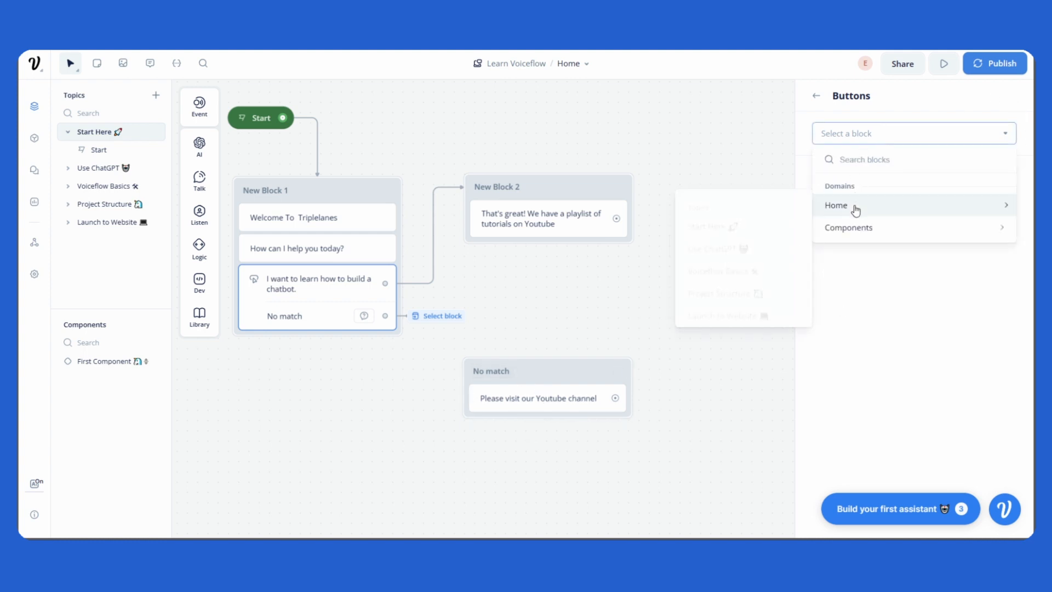
pyautogui.moveTo(707, 224)
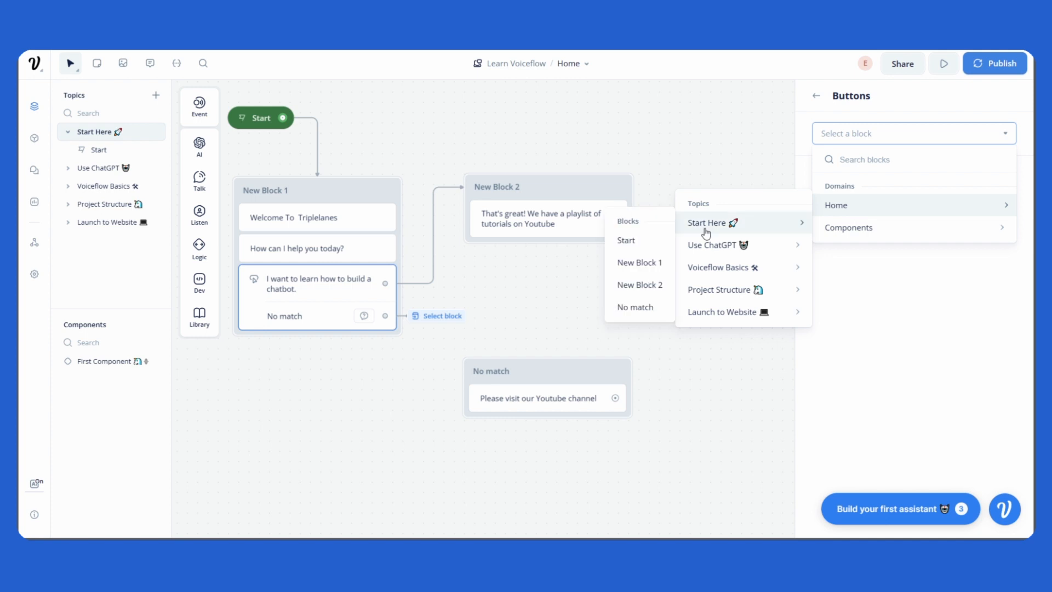
pyautogui.click(634, 309)
pyautogui.scroll(-2, 699, 248)
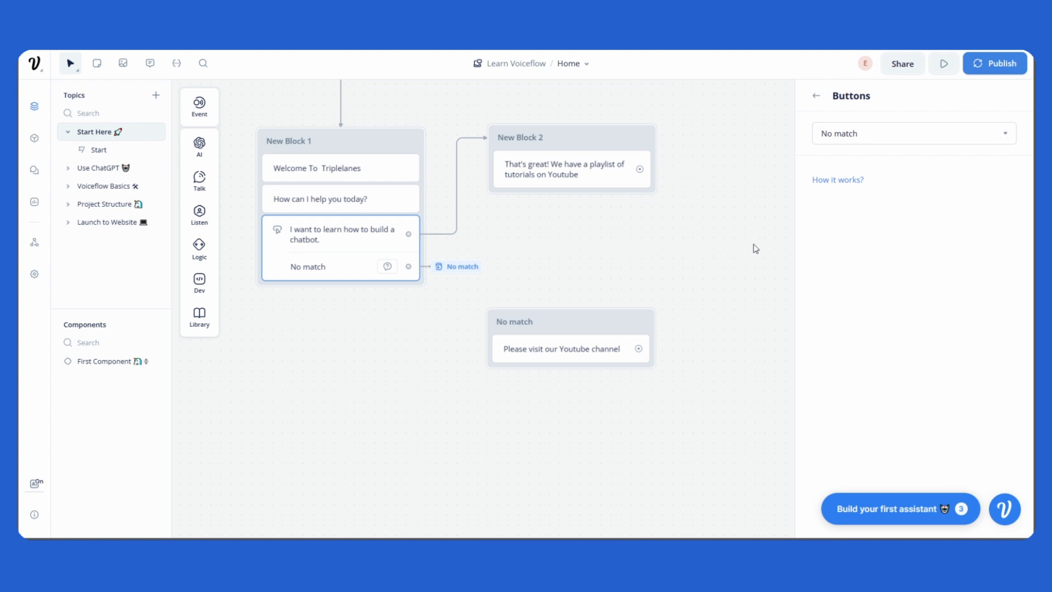
pyautogui.moveTo(575, 322); pyautogui.dragTo(576, 286)
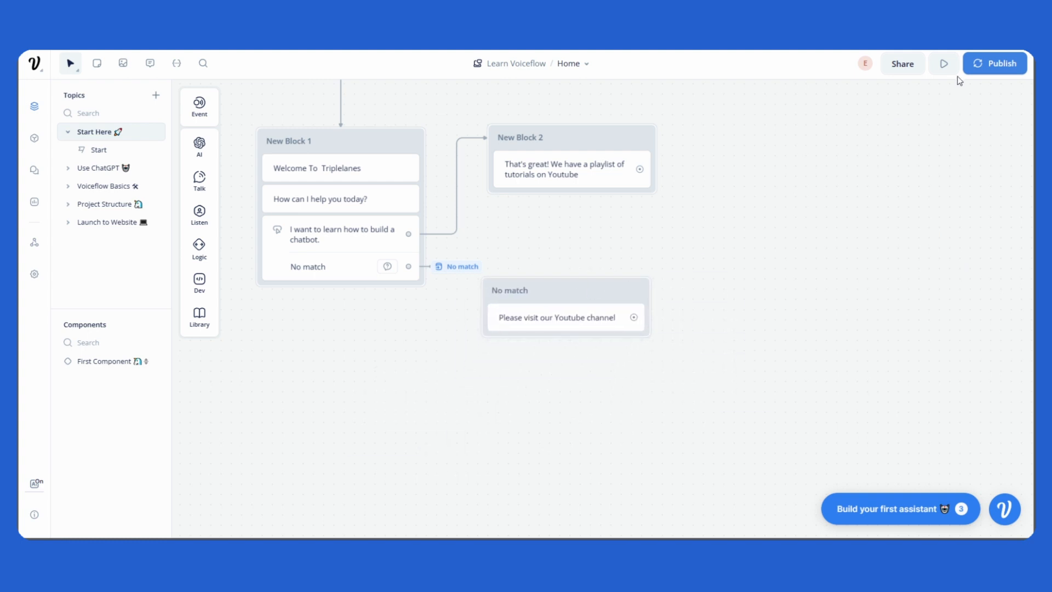
# Step: Run a test, sending 'i dont know' then 'I dont know again' to reach the YouTube reply
pyautogui.click(944, 64)
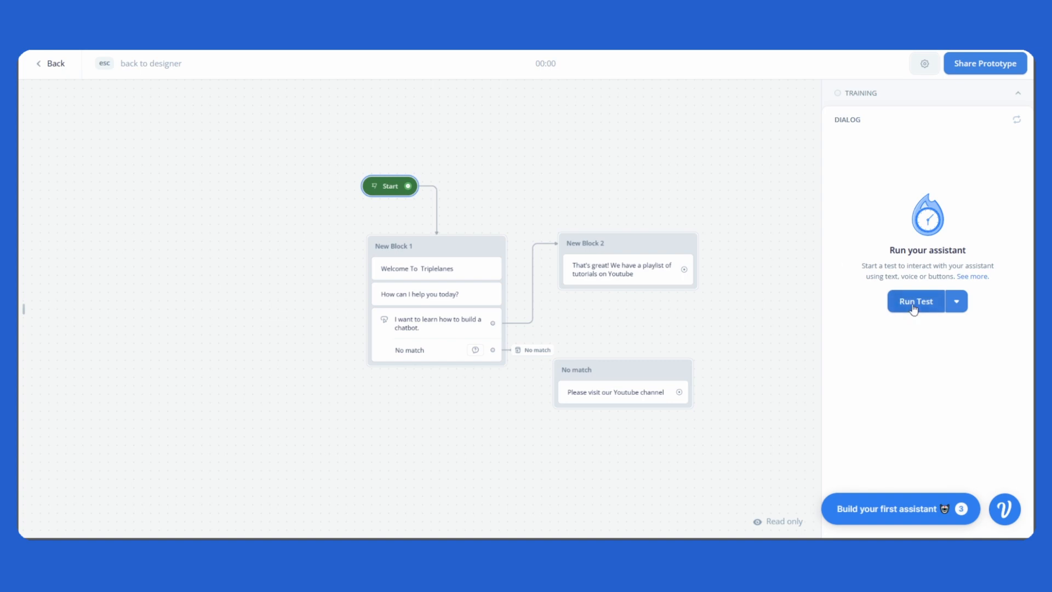
pyautogui.click(913, 304)
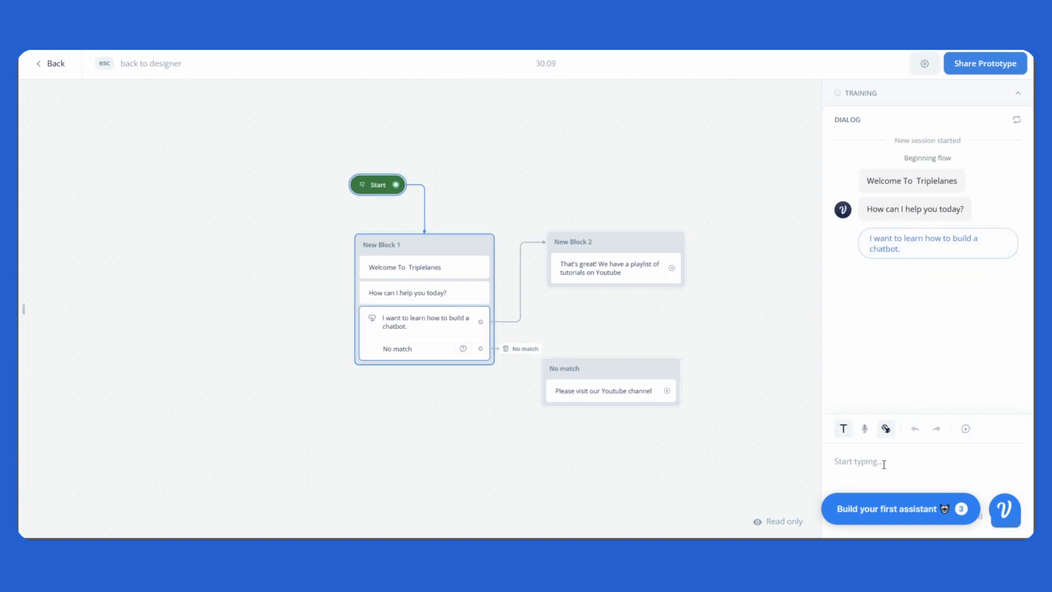
pyautogui.write('i dont know')
pyautogui.press('Return')
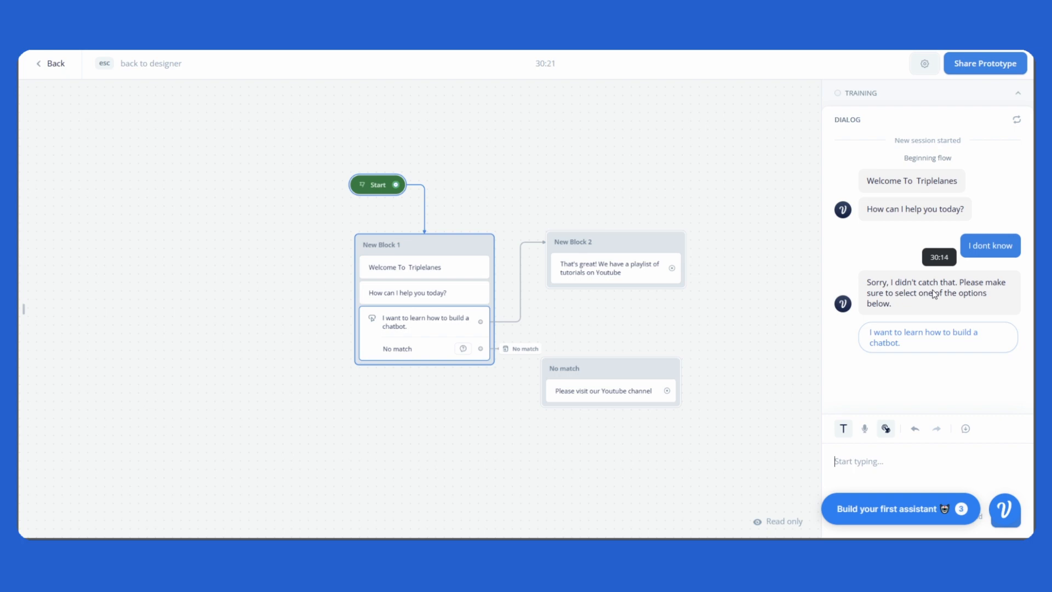
pyautogui.click(893, 465)
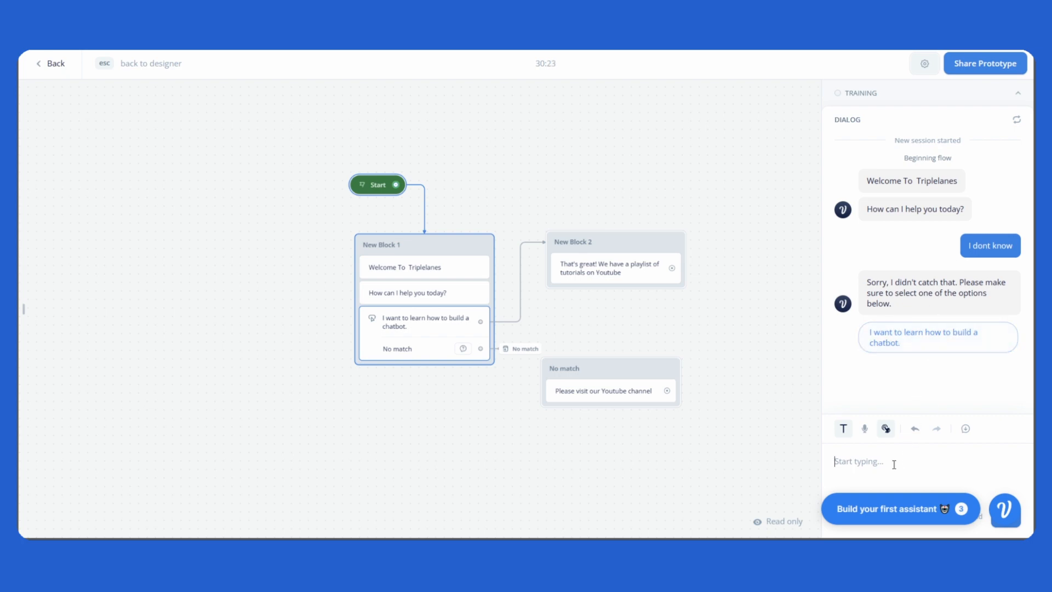
pyautogui.write('I dont know again')
pyautogui.press('Return')
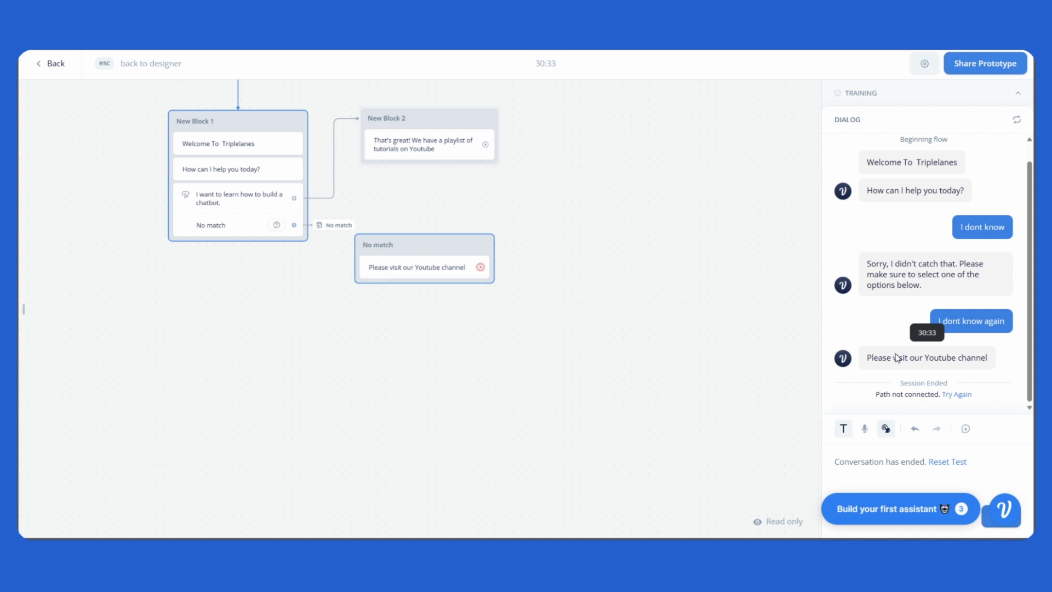
# Step: Return to the designer and settle the No match block just beneath New Block 2
pyautogui.press('Escape')
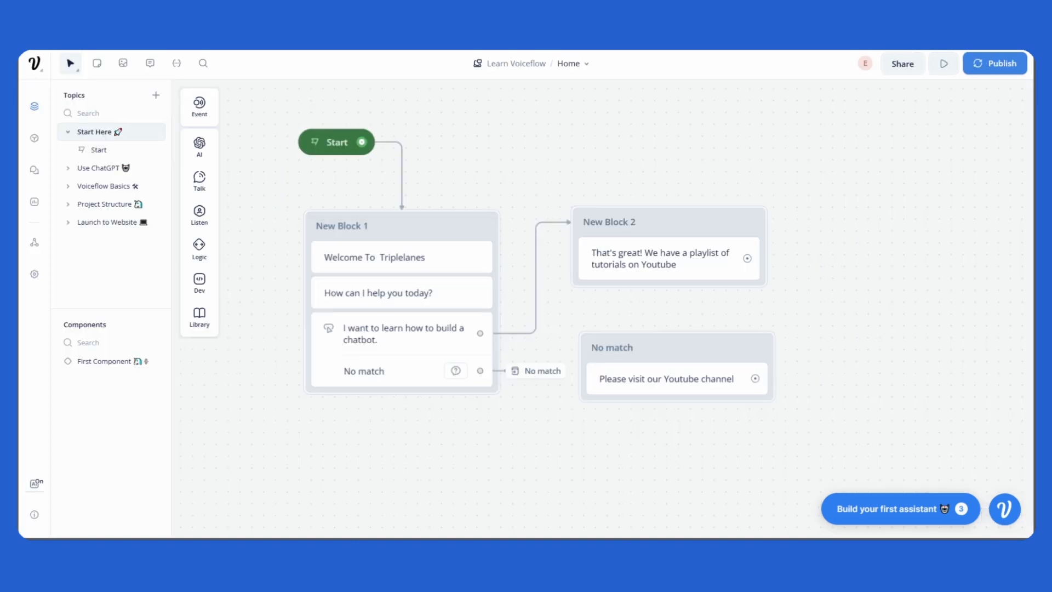
pyautogui.moveTo(473, 465); pyautogui.dragTo(439, 456)
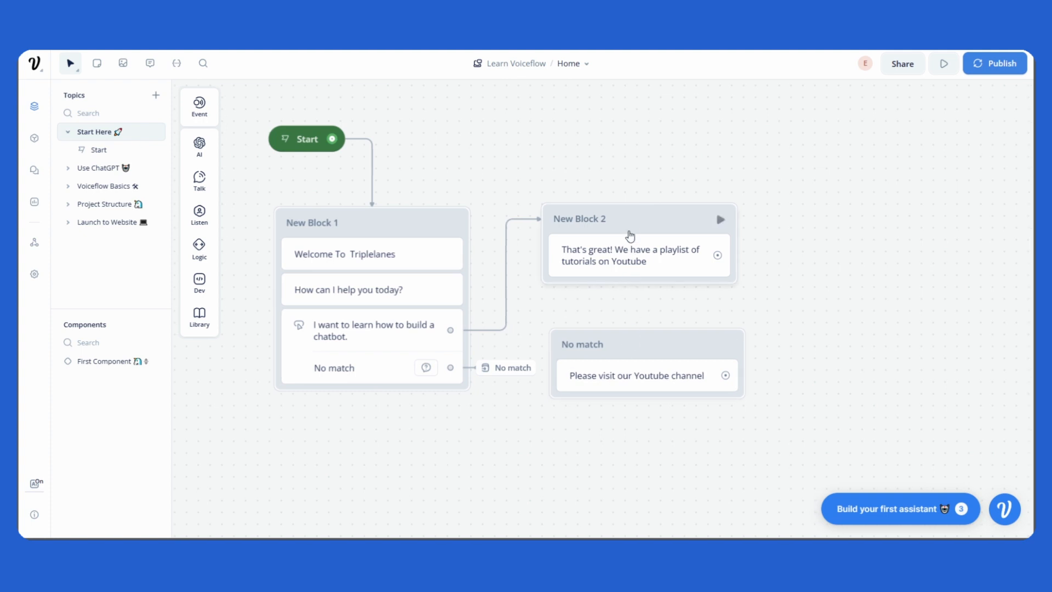
pyautogui.moveTo(630, 217); pyautogui.dragTo(655, 214)
pyautogui.moveTo(648, 343); pyautogui.dragTo(665, 332)
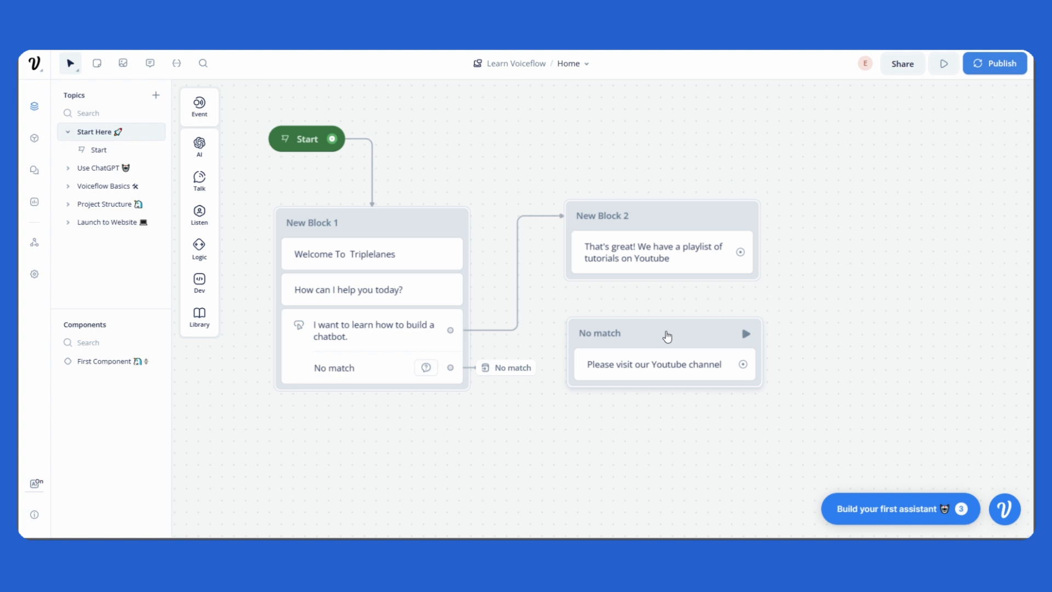
pyautogui.moveTo(667, 337)
pyautogui.mouseDown()
pyautogui.moveTo(729, 324)
pyautogui.moveTo(685, 394)
pyautogui.moveTo(662, 307)
pyautogui.moveTo(674, 349)
pyautogui.mouseUp()
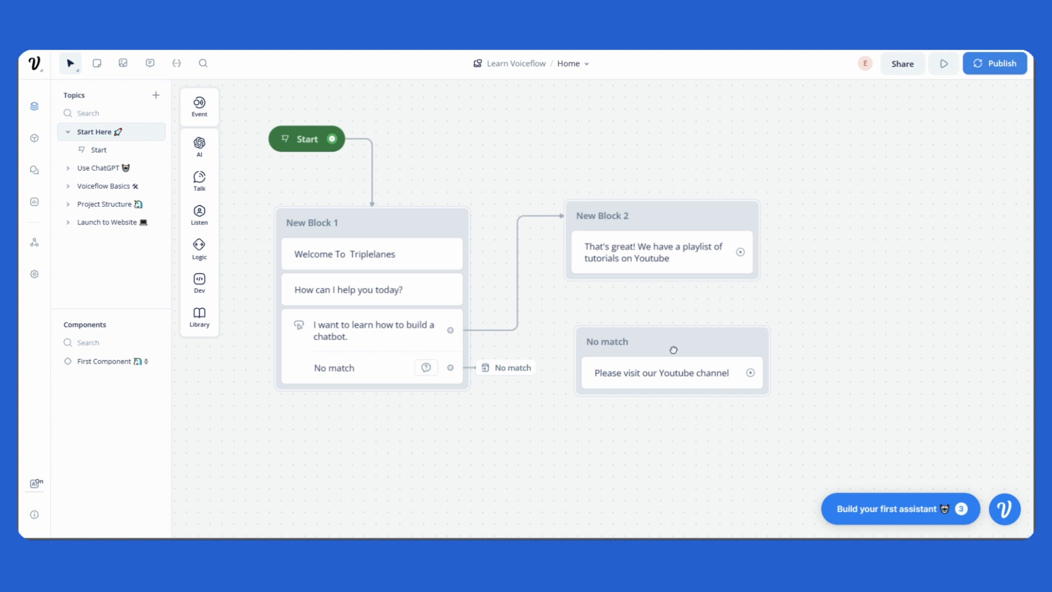
pyautogui.moveTo(673, 350); pyautogui.dragTo(668, 351)
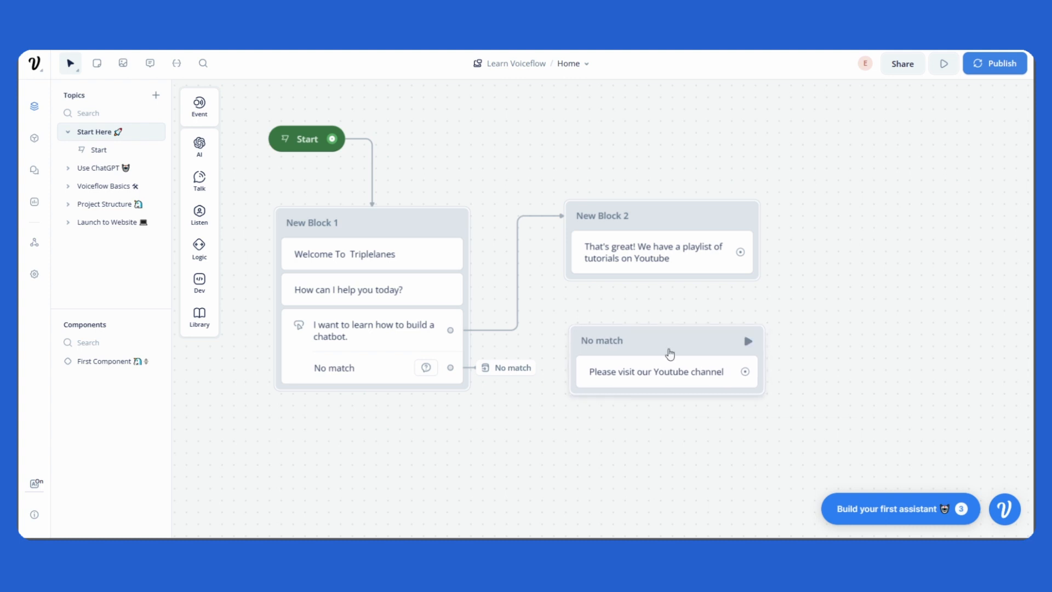